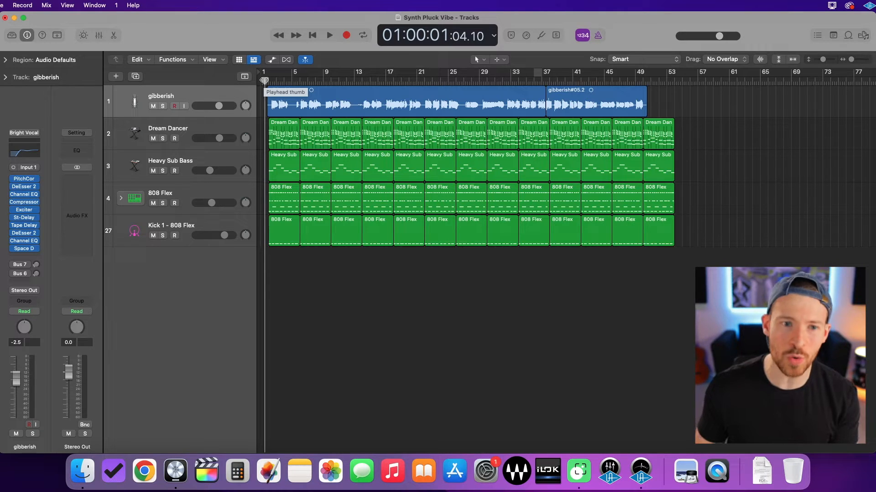
Mute the gibberish vocal track, audition the instrumental loop, and return the playhead to the project start.
key("s")
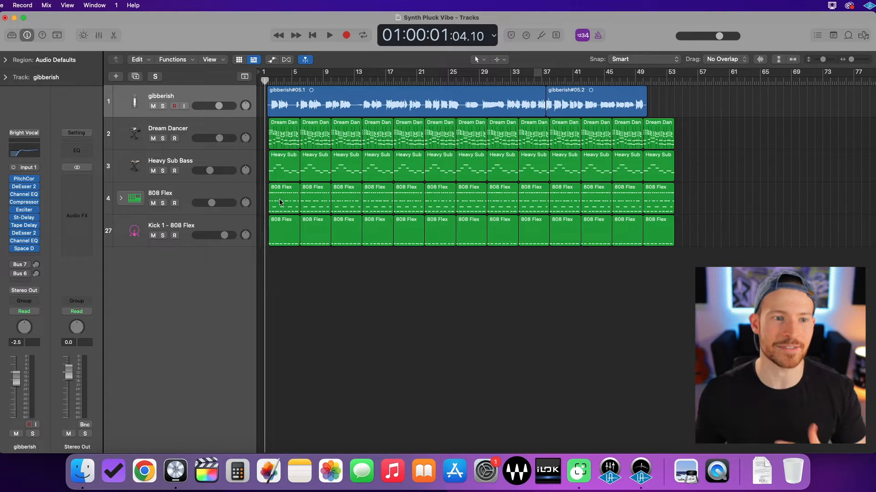
left_click(209, 226)
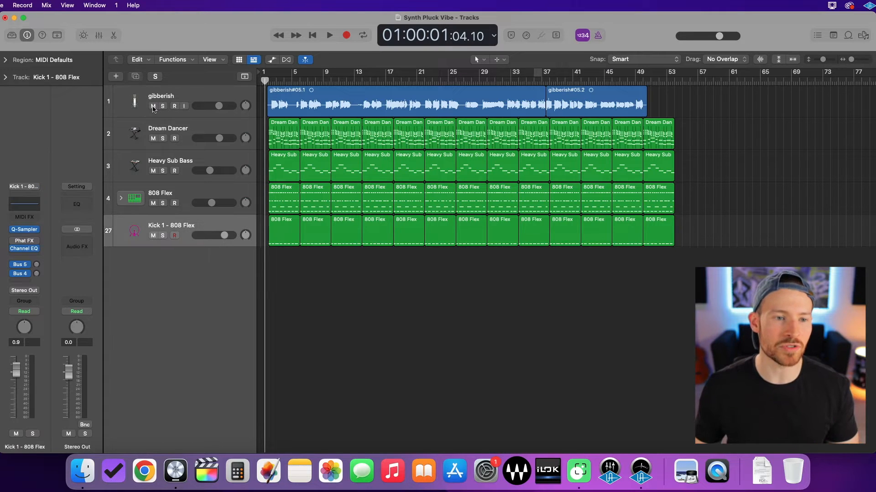
left_click(153, 107)
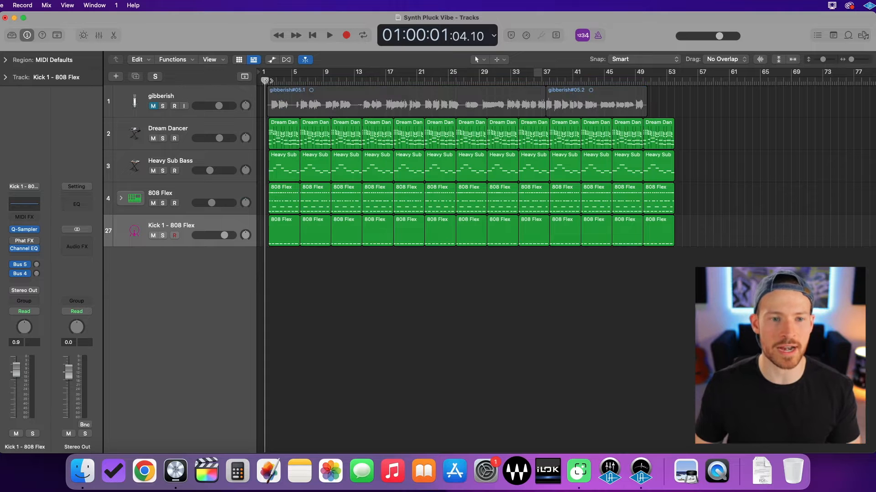
key("space")
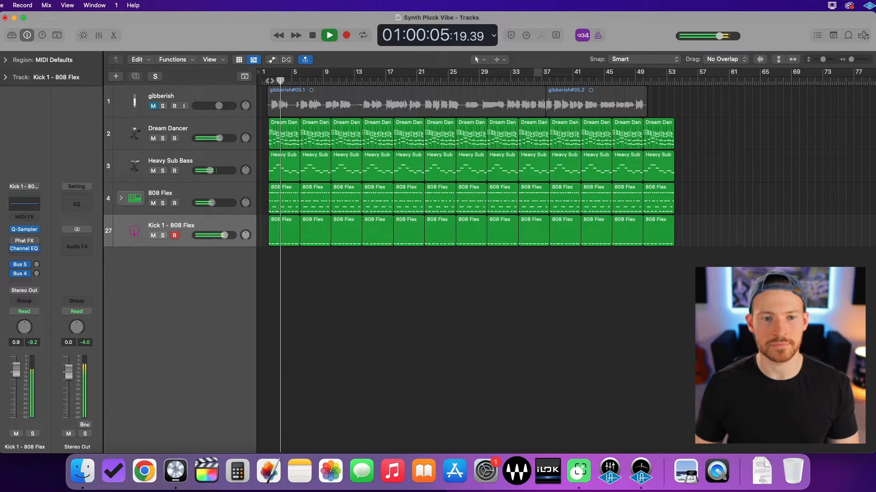
key("space")
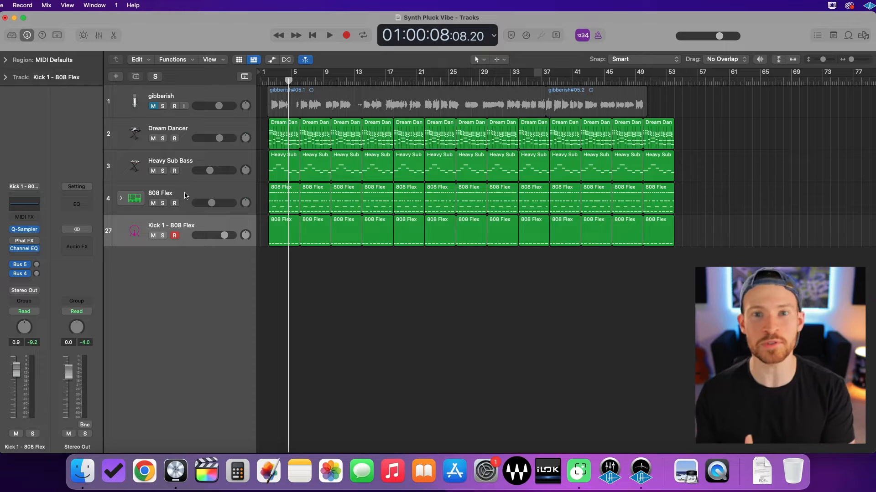
key("Return")
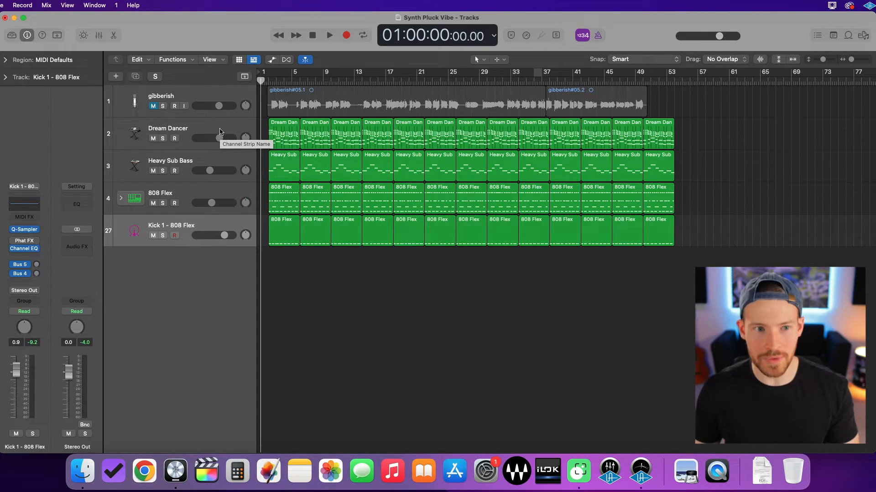
Solo the Dream Dancer track to hear it alone, and unsolo it to hear all the instruments together.
left_click(225, 134)
left_click(163, 138)
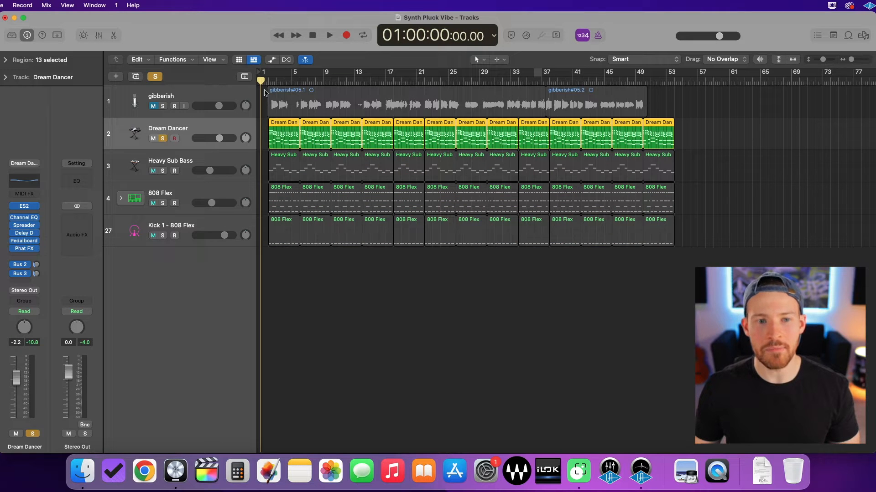
key("space")
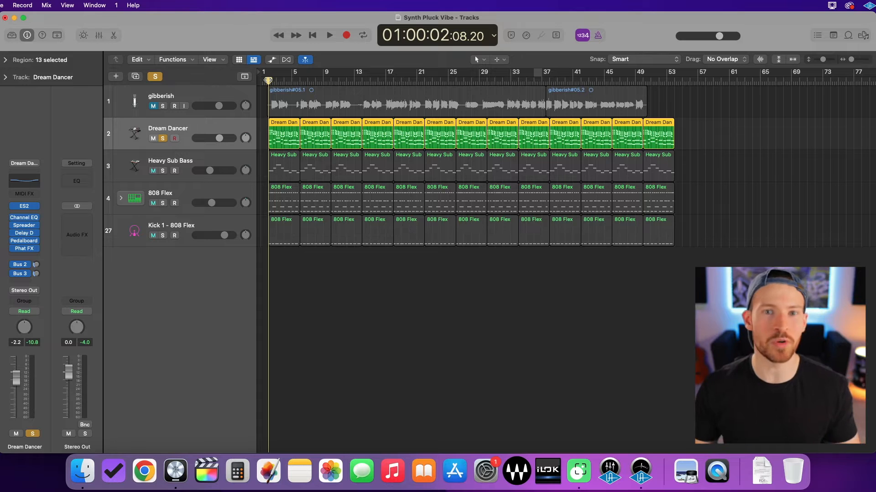
key("space")
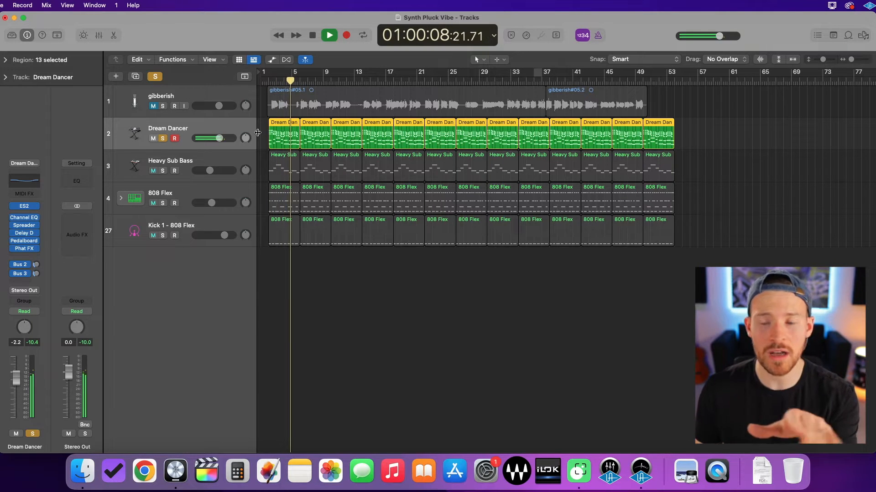
left_click(162, 138)
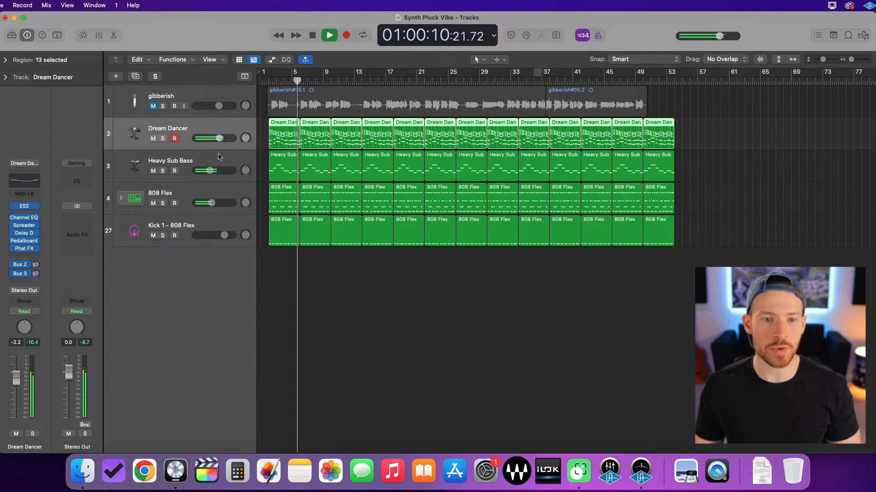
key("space")
Try removing the first Heavy Sub Bass, 808 Flex and Kick 1 regions, leaving only Dream Dancer from bar 2 to bar 6.
left_click_drag(259, 138, 710, 136)
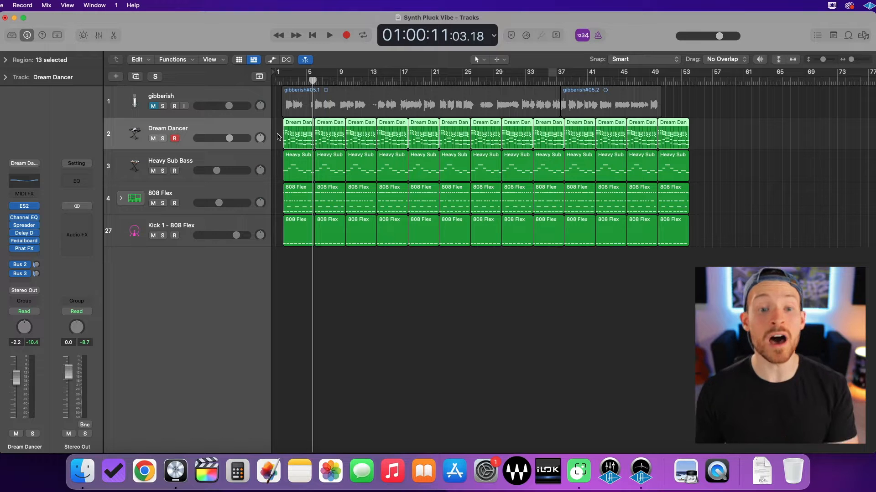
left_click_drag(277, 170, 308, 247)
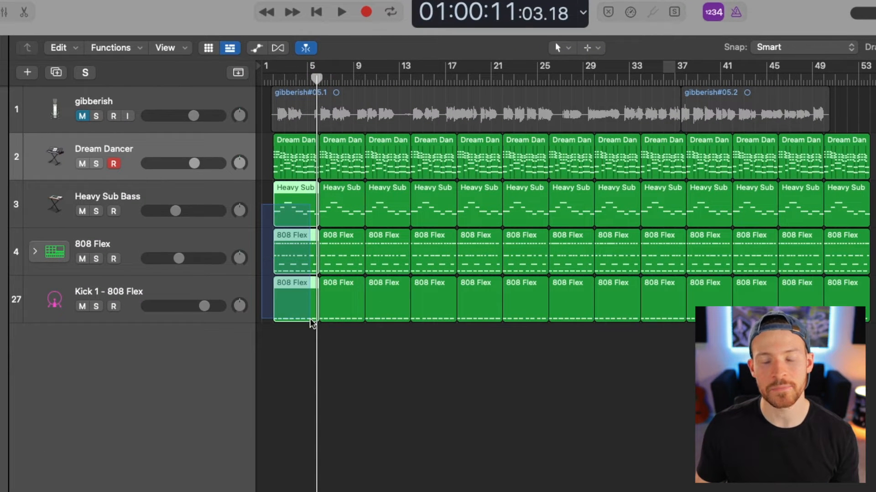
left_click_drag(311, 323, 309, 319)
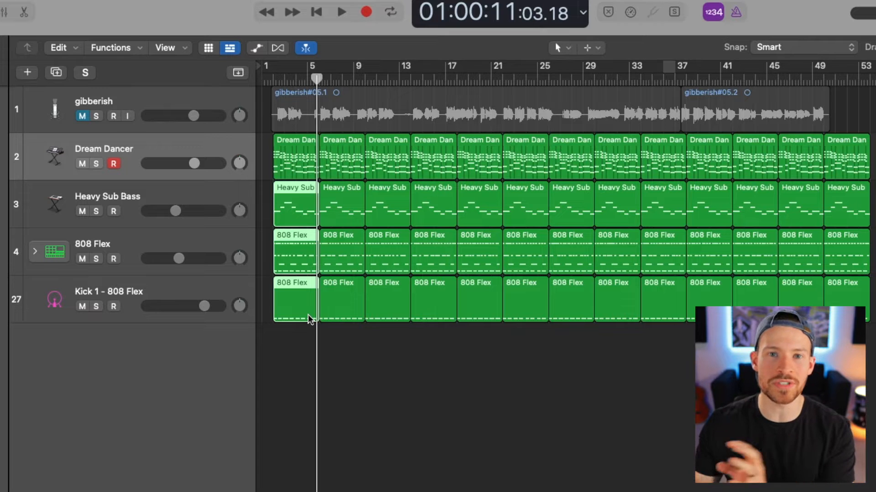
left_click(266, 197)
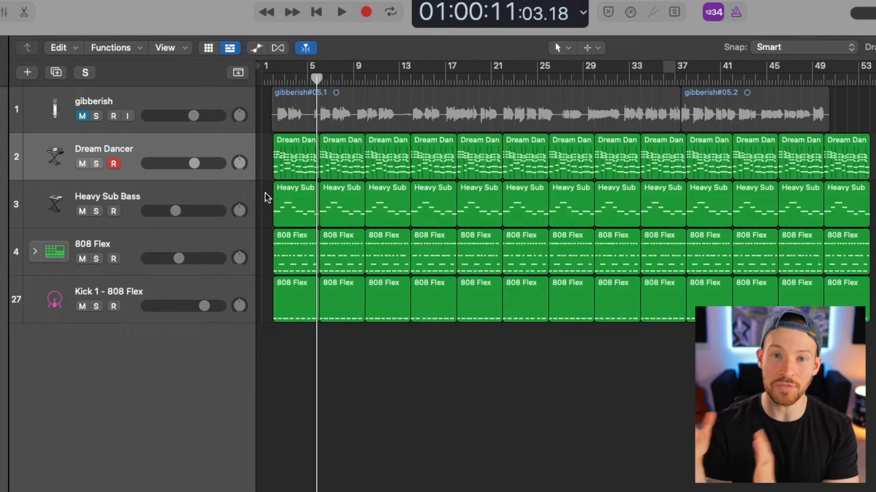
left_click_drag(265, 189, 309, 293)
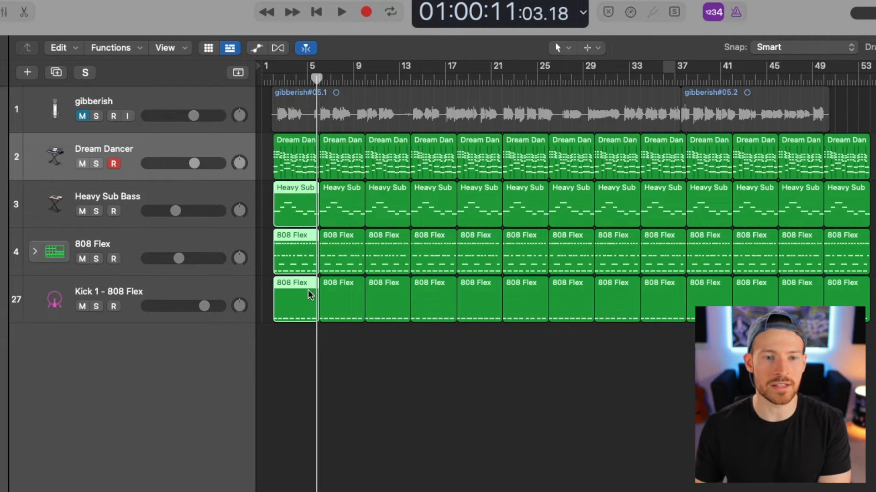
key("Delete")
Audition the Dream Dancer-only opening from bar 2 and undo the deletion of the bass and drum regions.
left_click(273, 78)
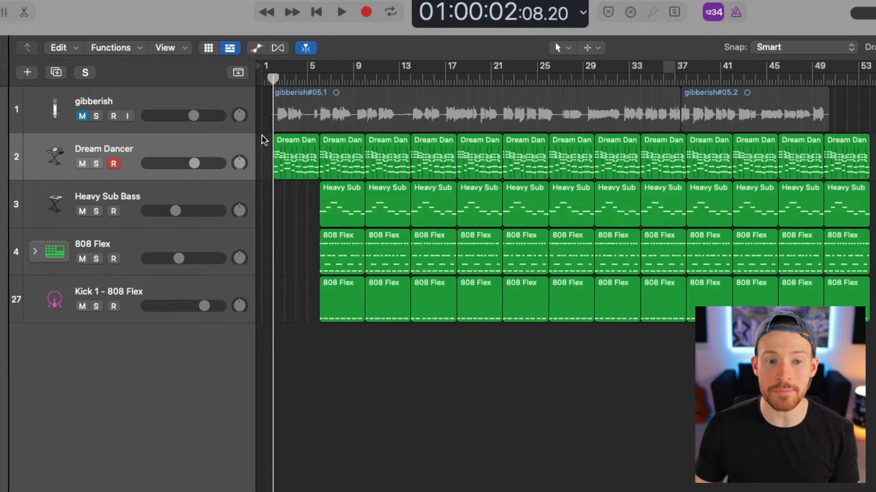
left_click_drag(264, 137, 311, 177)
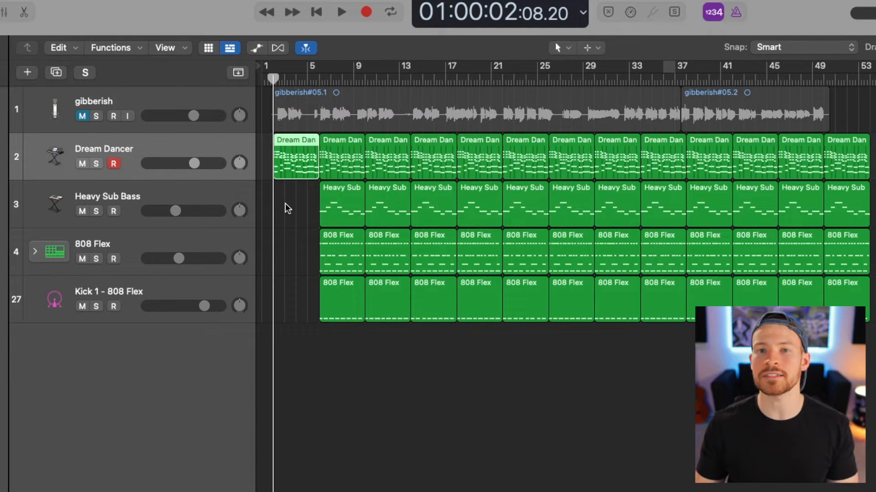
key("space")
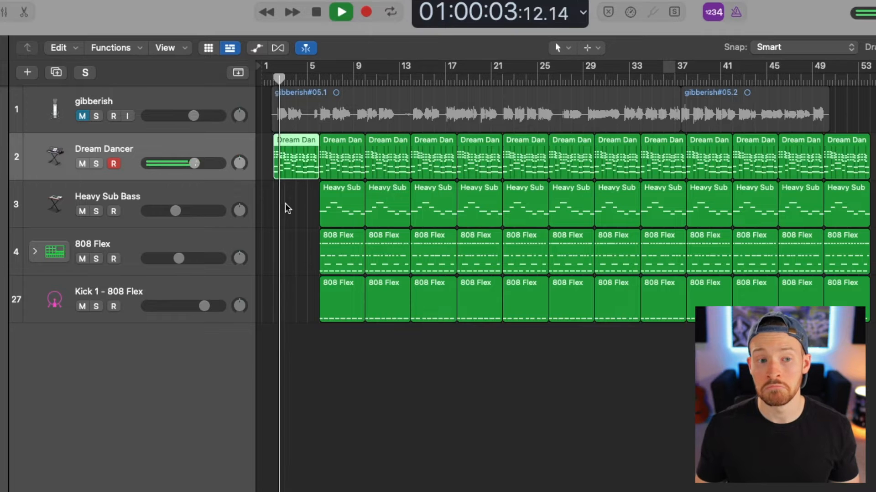
key("space")
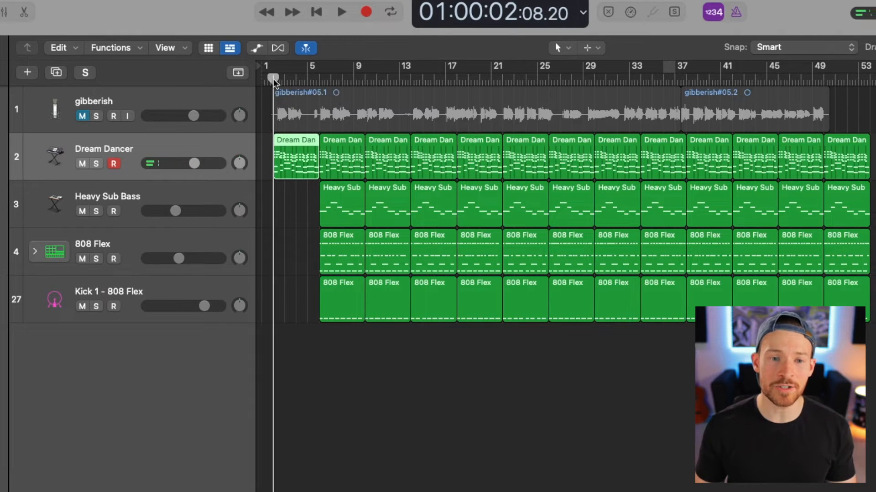
key("super+z")
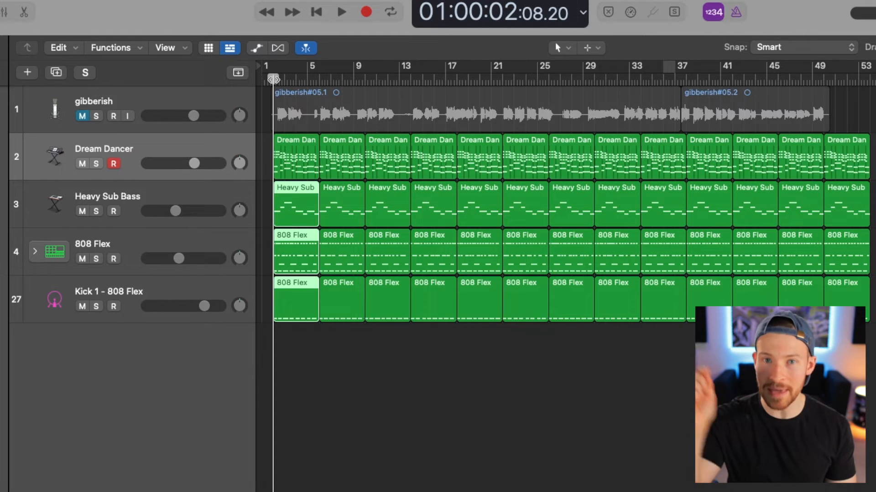
Delete the first Heavy Sub Bass, 808 Flex and Kick 1 regions and audition the intro from bar 2.
key("space")
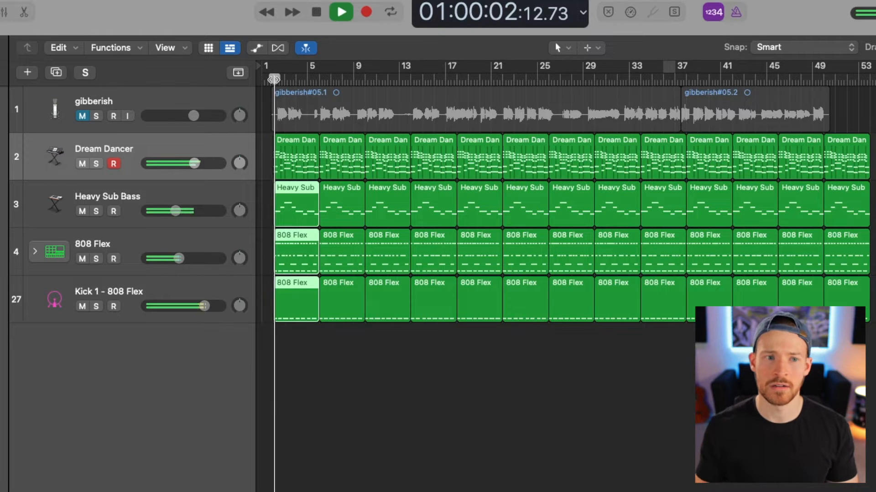
key("space")
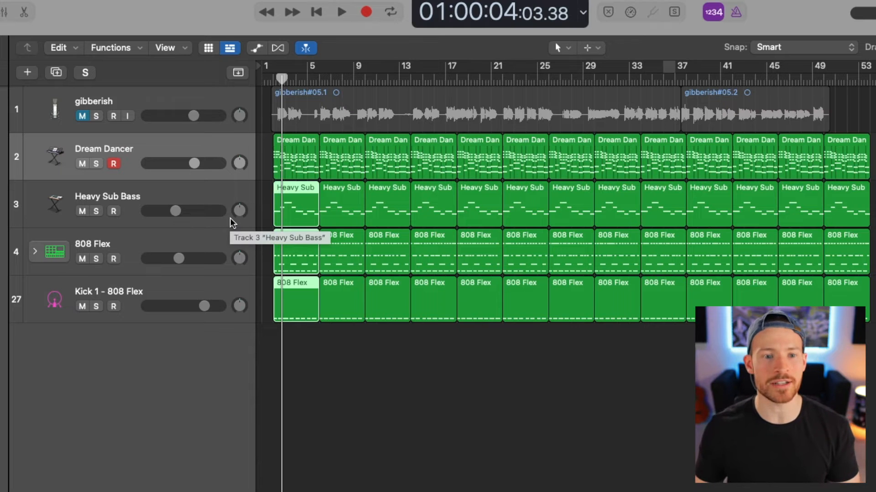
left_click_drag(268, 191, 299, 302)
key("Delete")
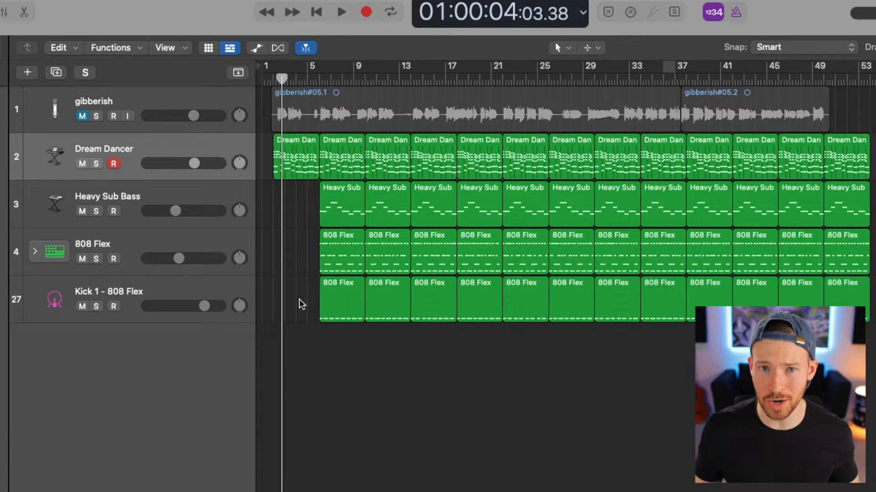
left_click(272, 79)
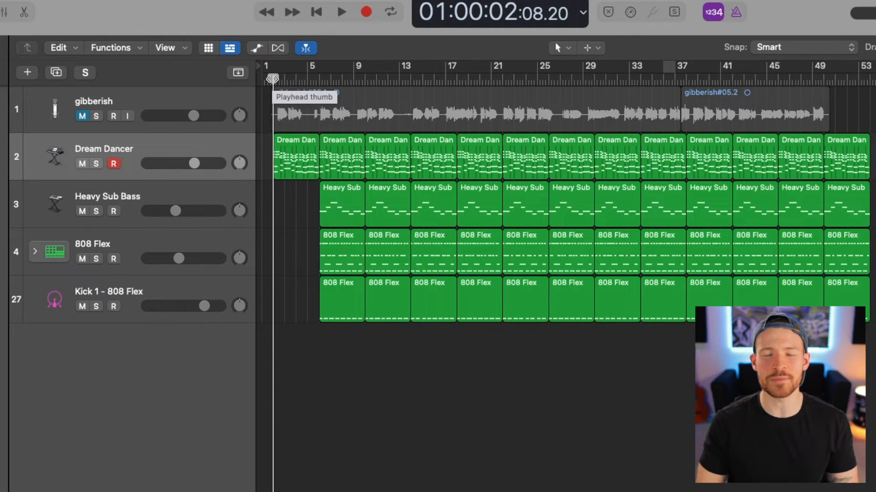
key("space")
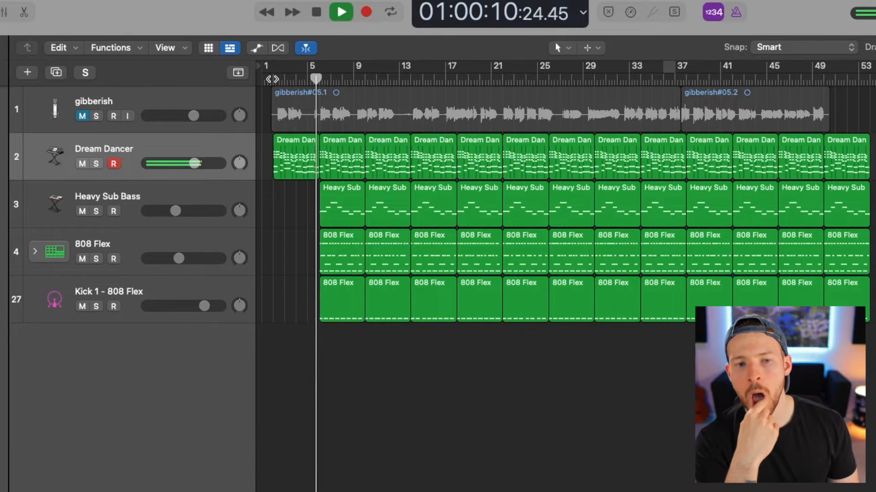
key("space")
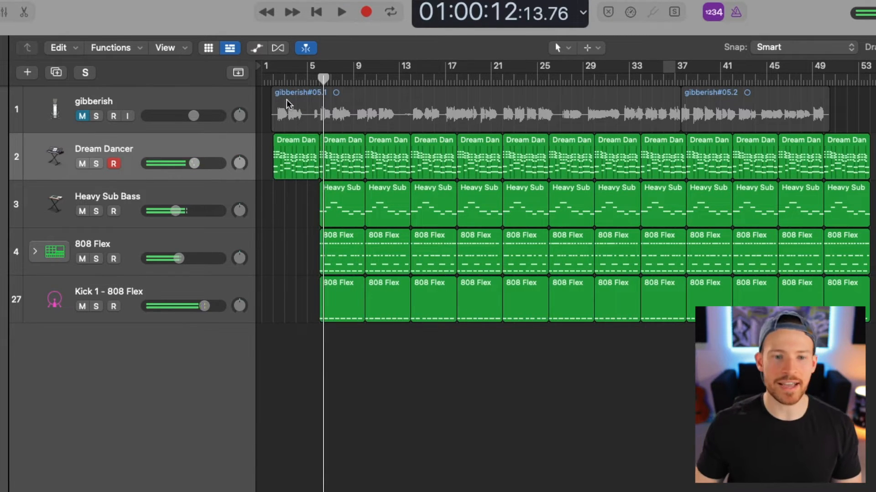
Delete the Heavy Sub Bass, 808 Flex and Kick 1 regions starting at bar 6 and audition the longer intro.
left_click_drag(293, 209, 342, 299)
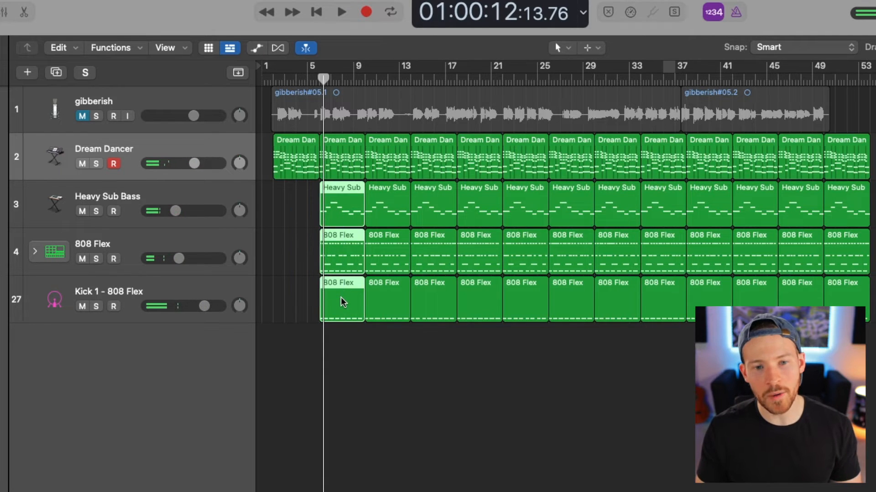
key("Delete")
key("space")
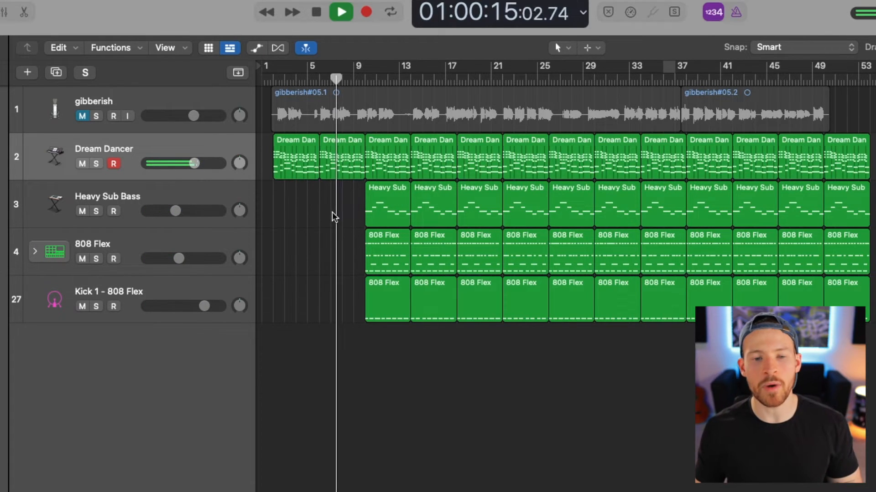
key("space")
left_click_drag(262, 175, 356, 171)
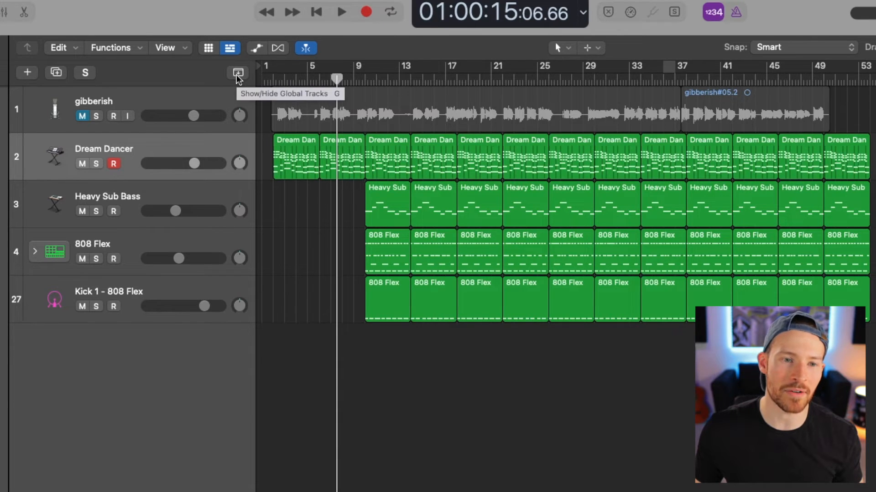
Show the global tracks and review the section names available for the Intro arrangement marker.
left_click(238, 72)
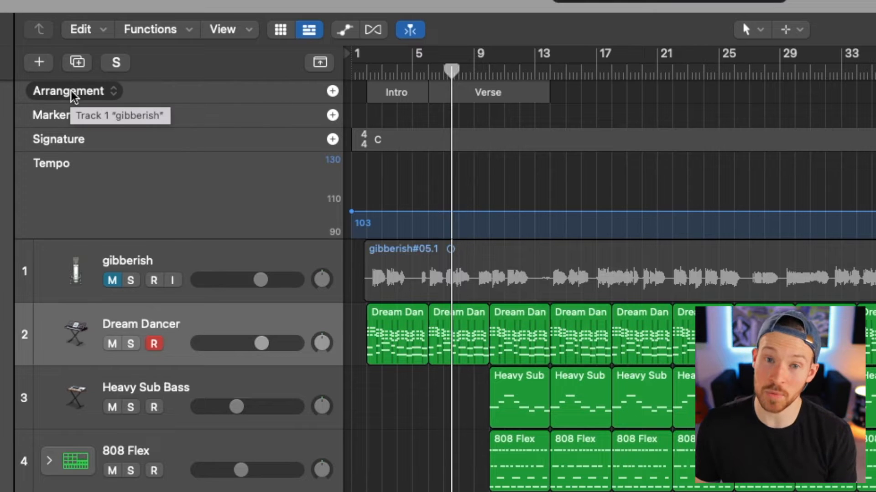
left_click(403, 94)
left_click(487, 93)
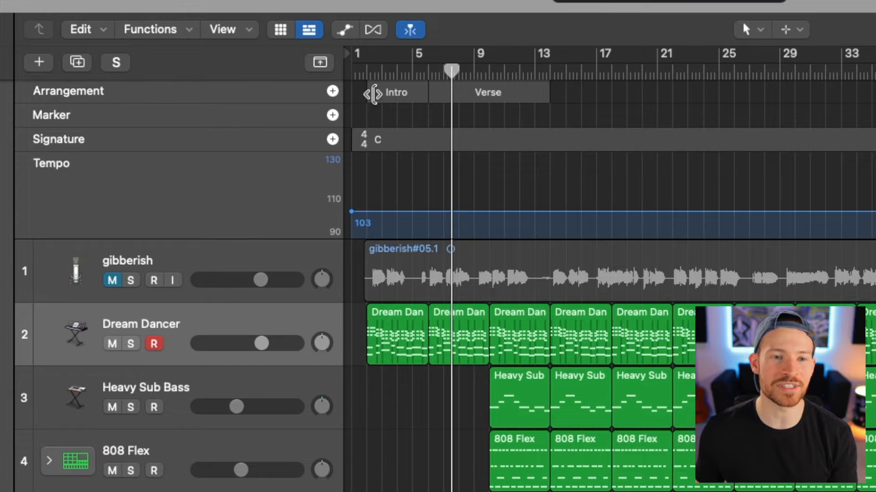
left_click(389, 92)
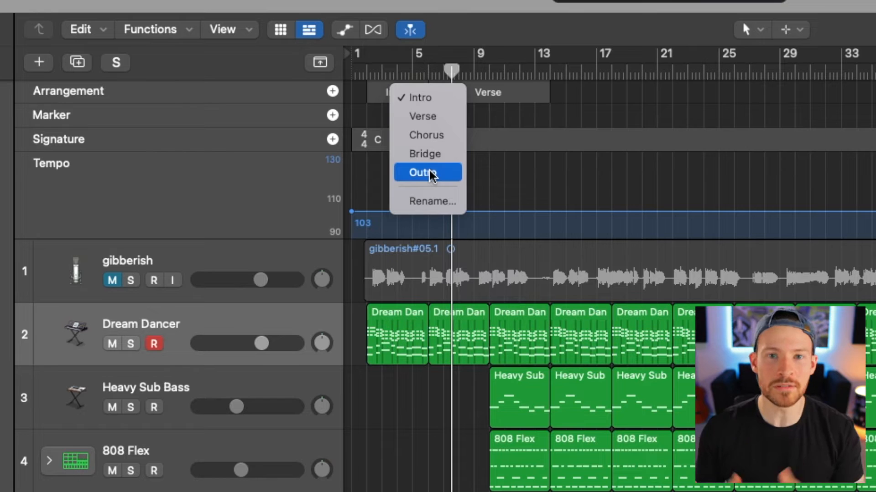
left_click(478, 57)
Extend the Intro arrangement marker to bar 10 so the Verse marker starts where the bass and drums enter.
left_click(411, 93)
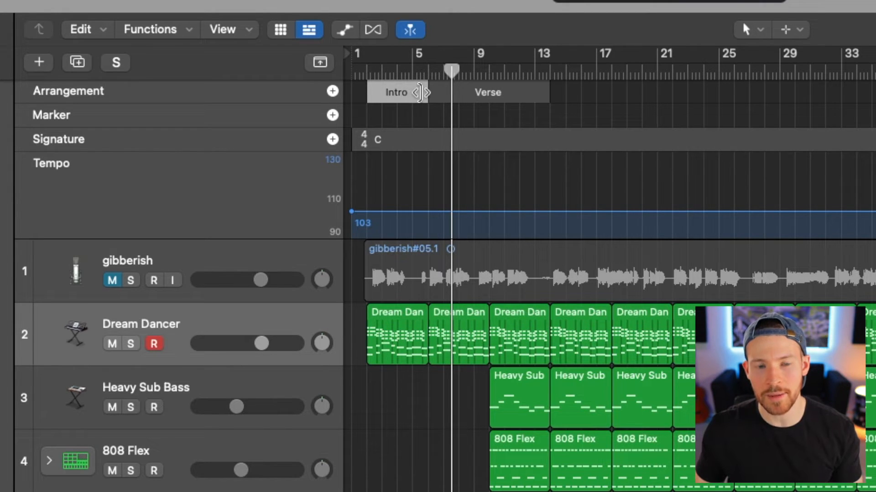
mouse_move(420, 92)
left_mouse_down()
mouse_move(445, 92)
mouse_move(383, 93)
mouse_move(466, 94)
left_mouse_up()
left_click(523, 94)
left_click(522, 86)
left_click(433, 94)
left_click(400, 89)
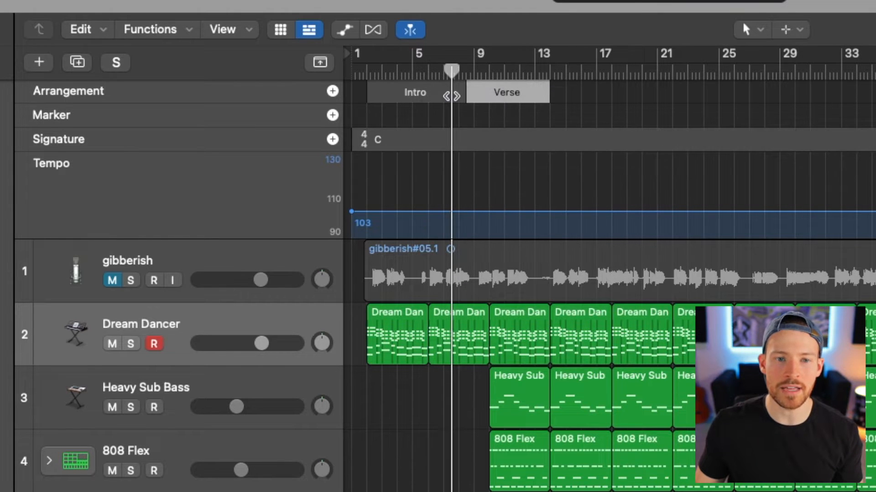
left_click_drag(458, 94, 495, 93)
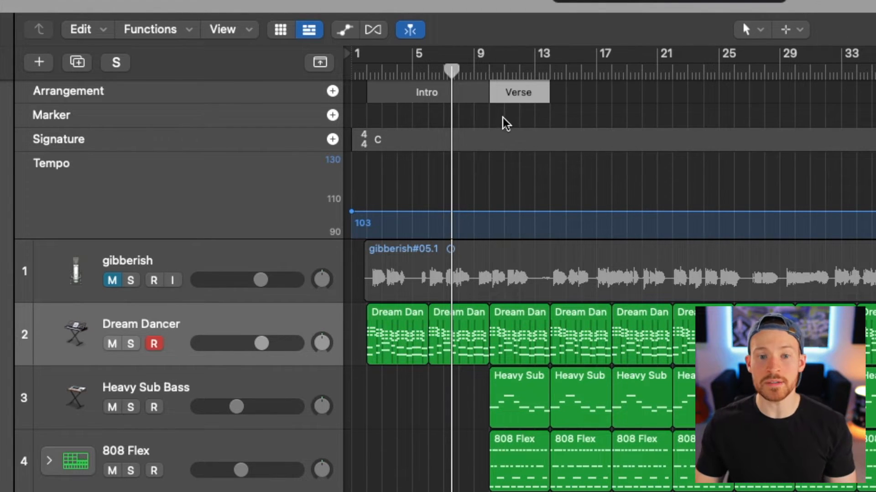
Audition the intro from bar 2.
left_click_drag(383, 69, 368, 70)
key("space")
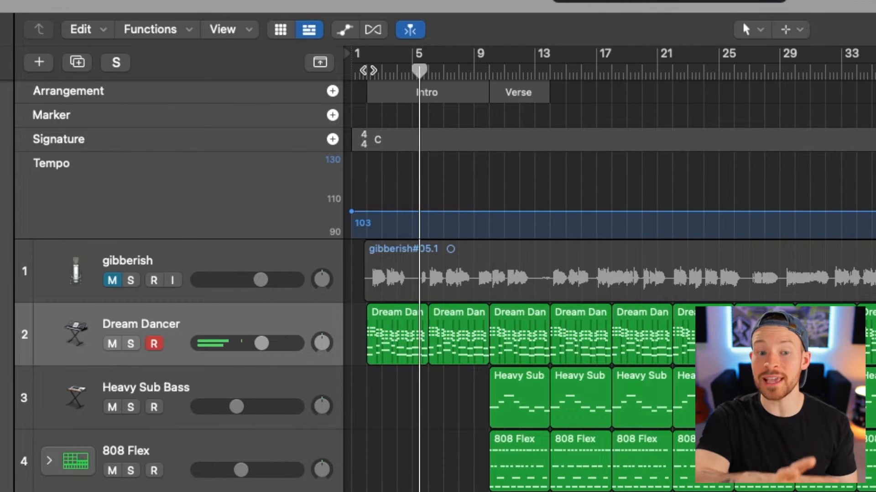
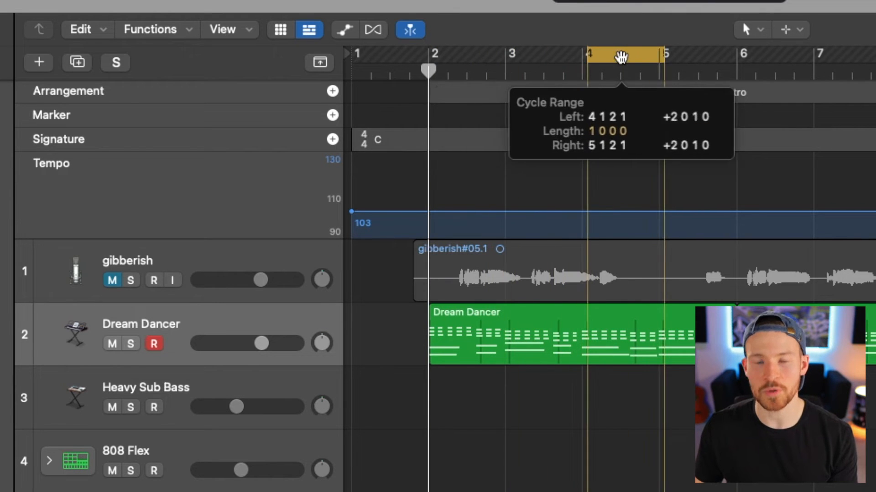
Turn off the one-bar cycle range at bar 4 and place the playhead at bar 10, the start of the Verse.
left_click(619, 56)
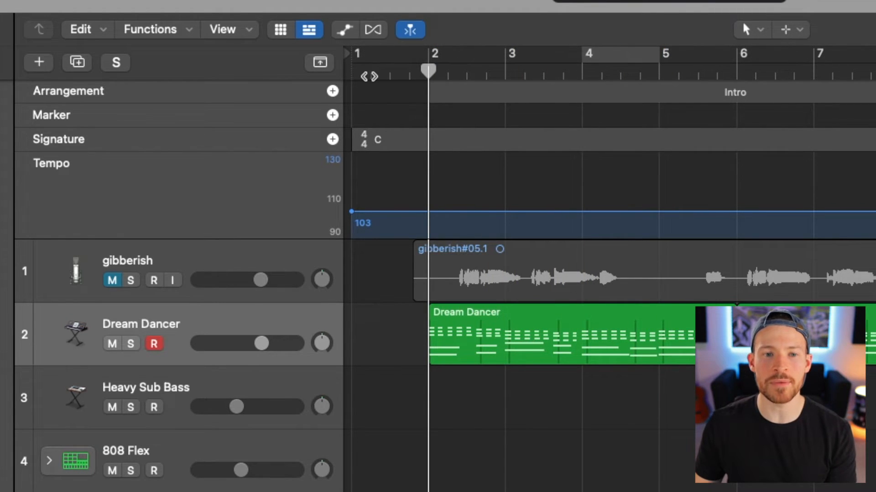
left_click_drag(428, 72, 588, 78)
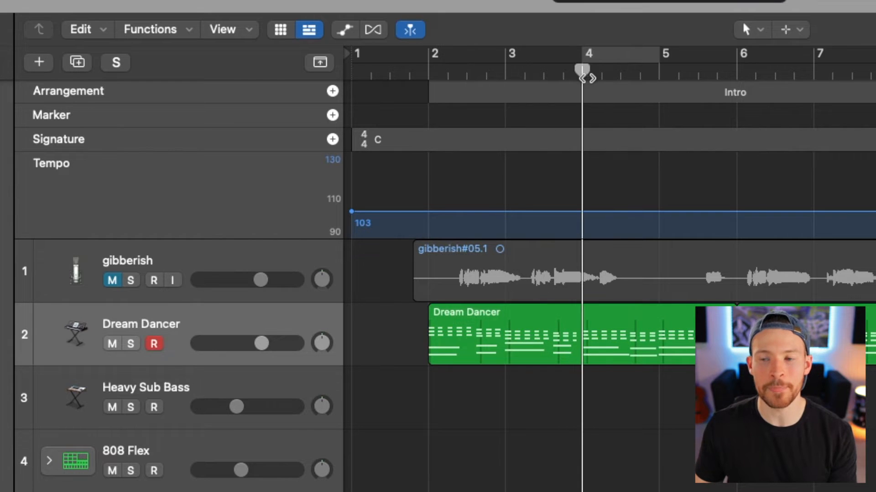
key("super+Left")
key("super+Left")
key("super+Left")
key("super+Left")
key("super+Left")
key("super+Left")
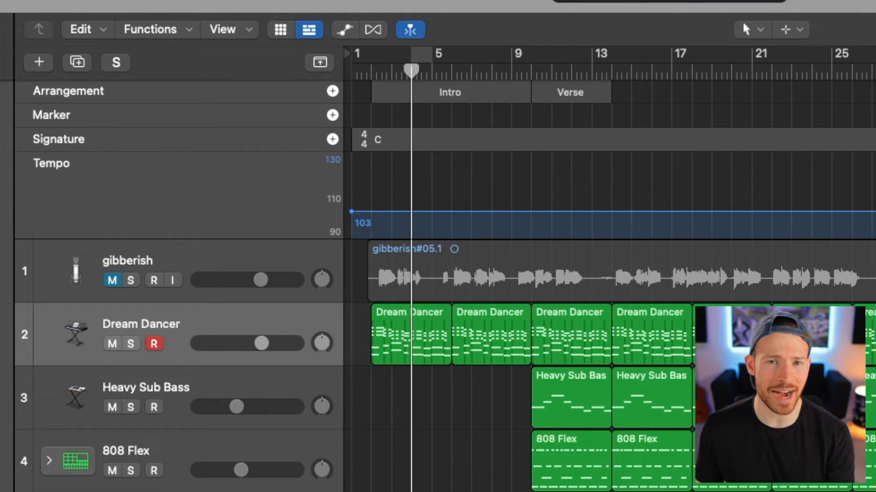
left_click_drag(474, 72, 531, 73)
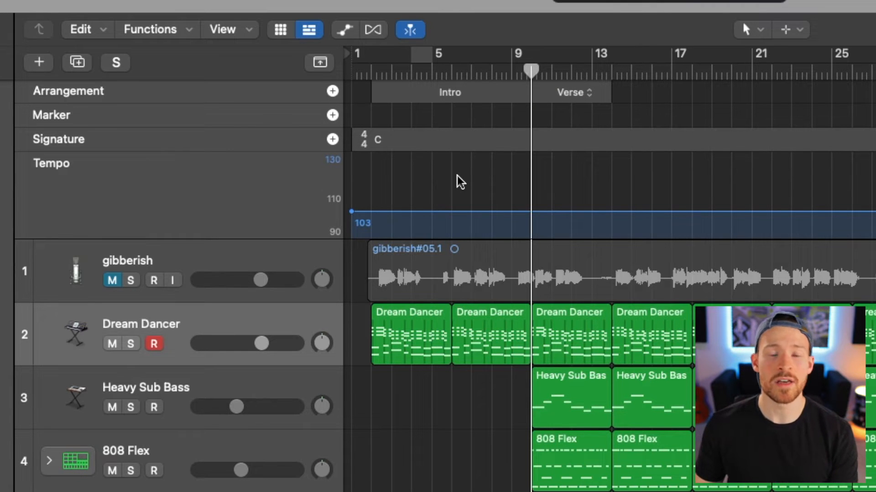
Set a cycle range over the Intro from bar 2 to bar 10 and move the playhead to its end.
left_click(371, 71)
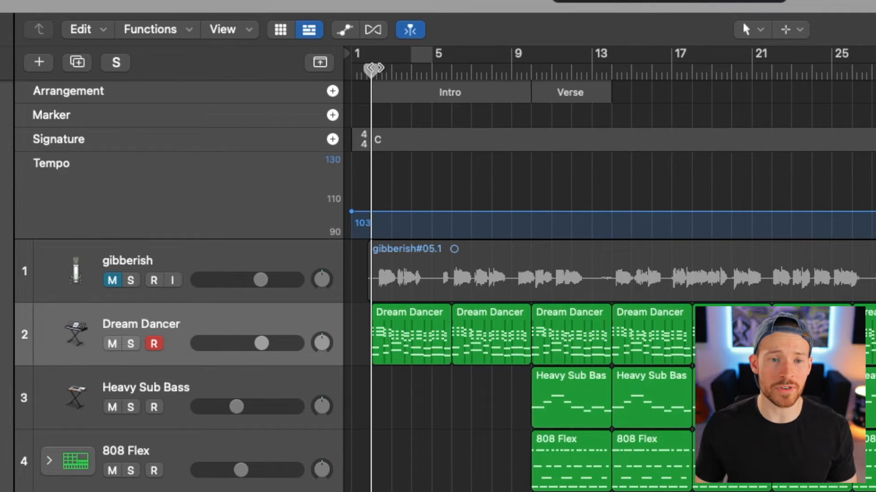
left_click_drag(374, 56, 526, 68)
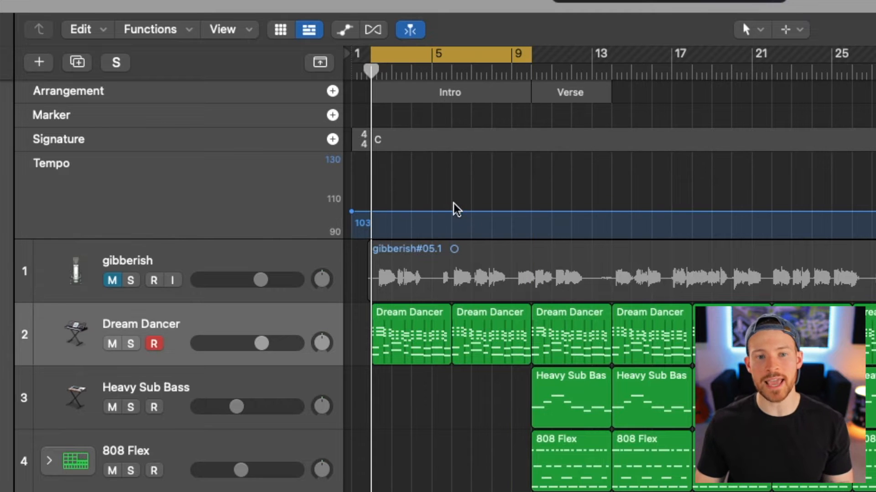
left_click_drag(381, 77, 531, 78)
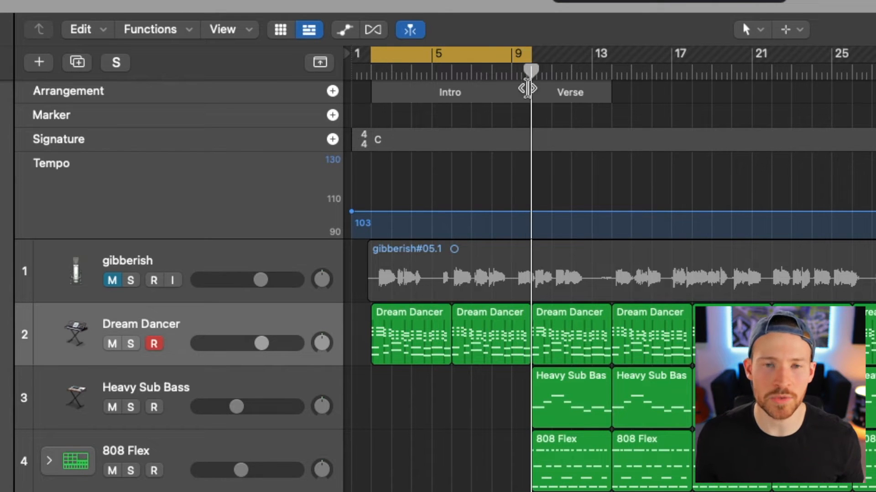
Examine the Dream Dancer regions across the Intro and Verse and turn the cycle range off.
left_click_drag(393, 403, 492, 347)
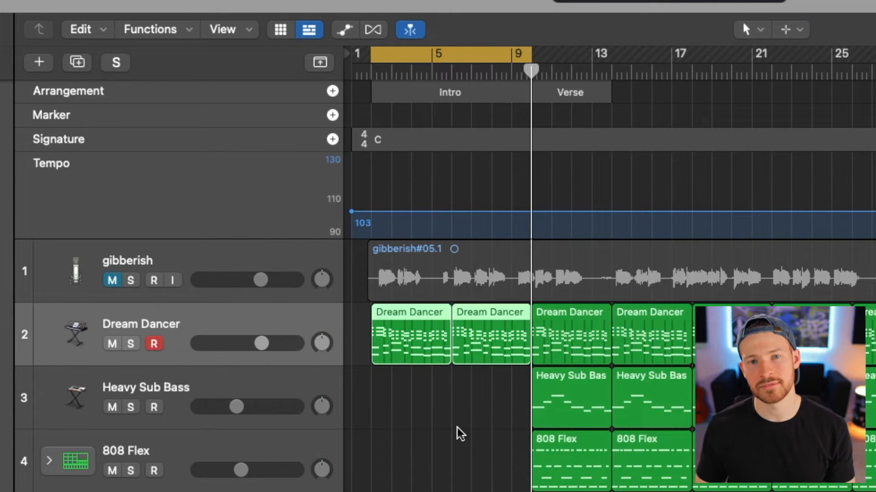
left_click(450, 421)
left_click_drag(403, 380, 508, 331)
left_click_drag(356, 337, 652, 340)
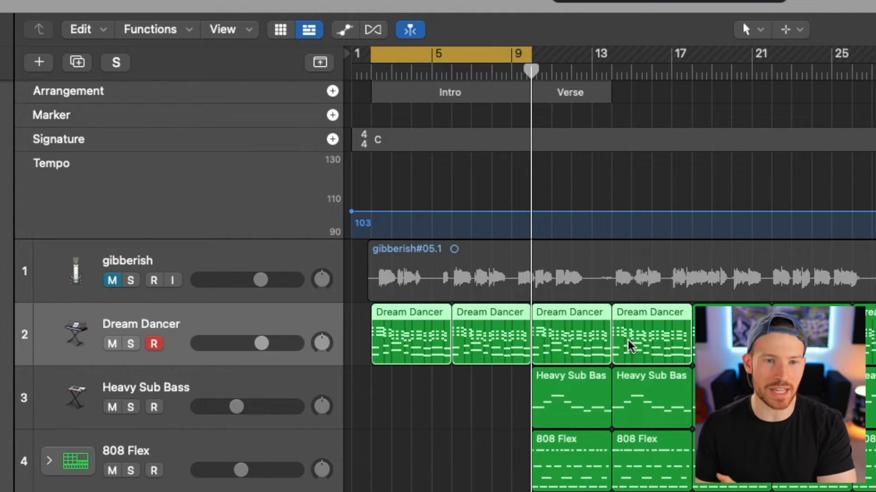
left_click(459, 469)
left_click(440, 54)
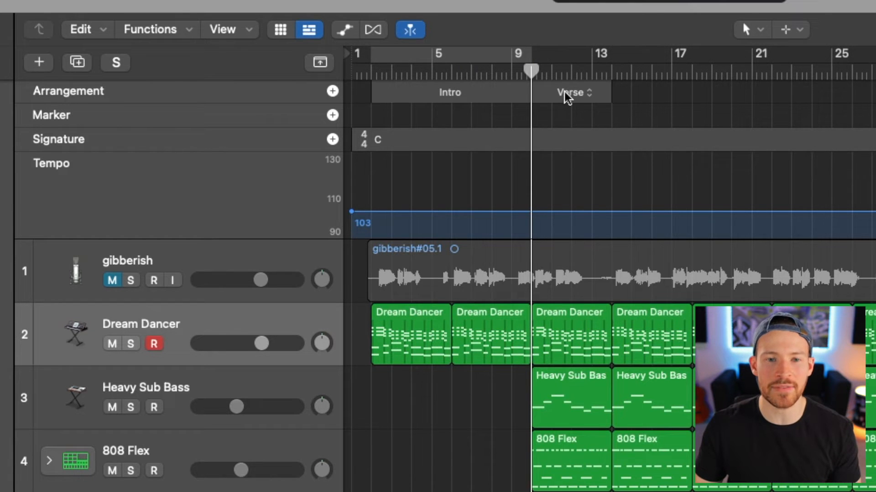
Audition the transition into the Verse and examine the regions stacked from bar 10 to bar 14.
double_click(506, 74)
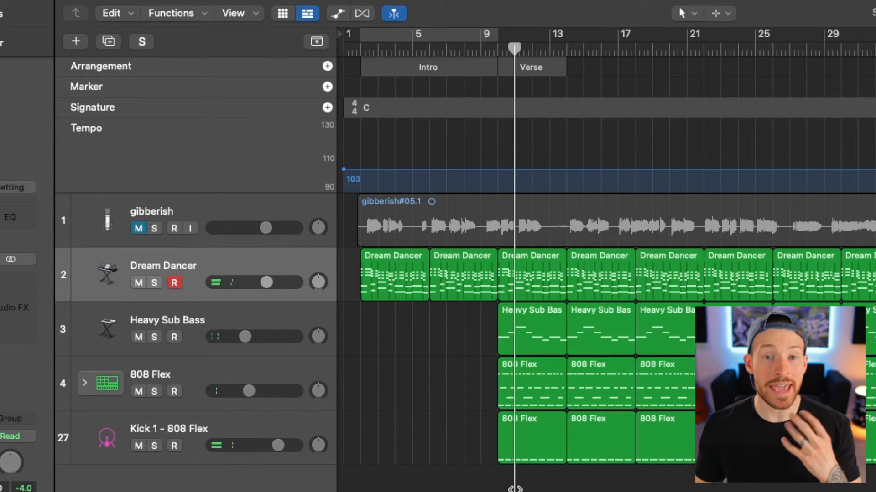
left_click_drag(529, 484, 538, 275)
left_click(491, 362)
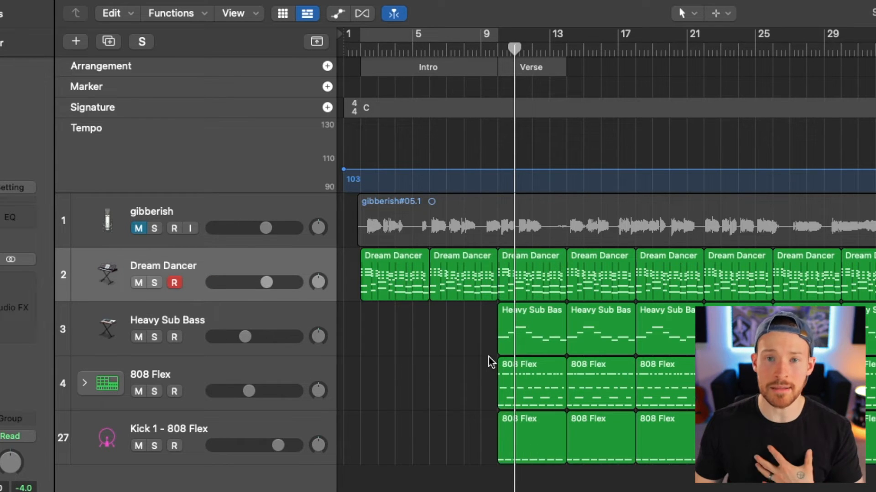
left_click_drag(541, 489, 531, 277)
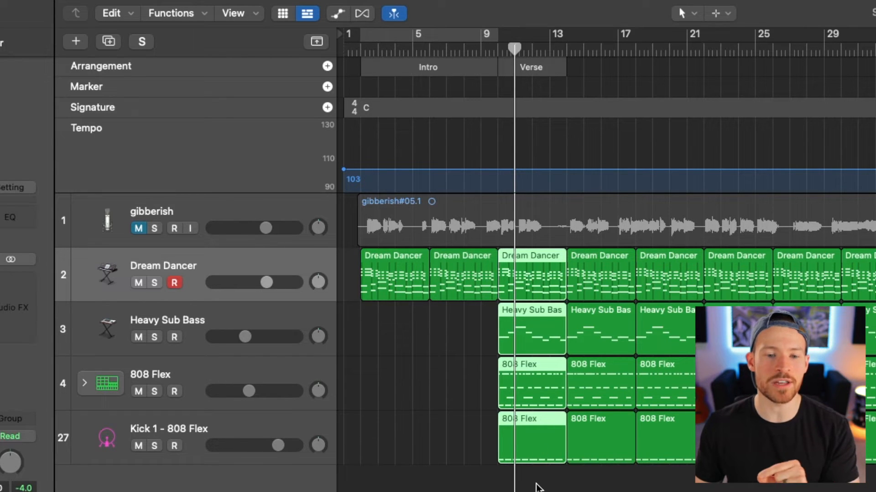
left_click(536, 485)
left_click_drag(535, 485, 540, 272)
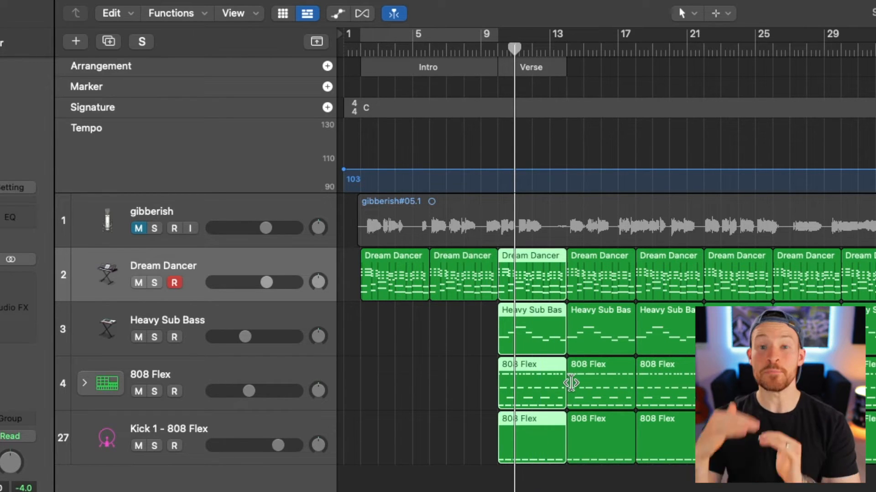
left_click(484, 383)
left_click(504, 44)
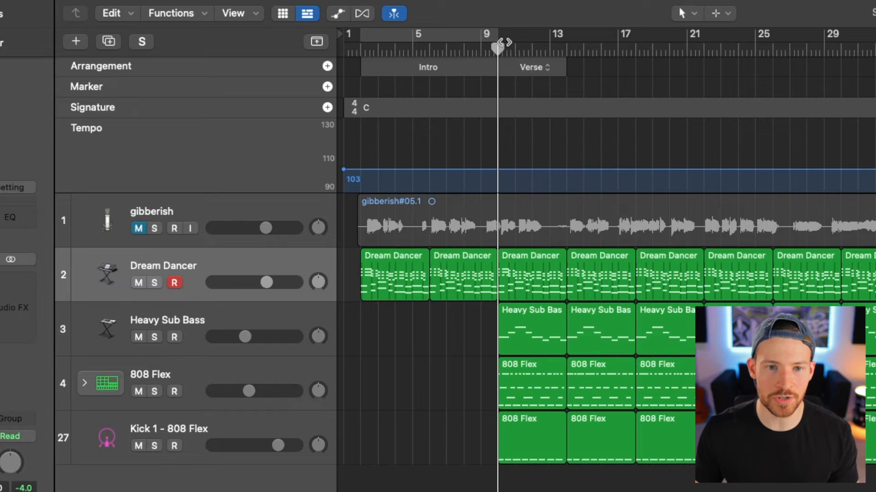
Extend the Verse arrangement marker to bar 18.
left_click_drag(501, 36, 558, 36)
left_click(521, 35)
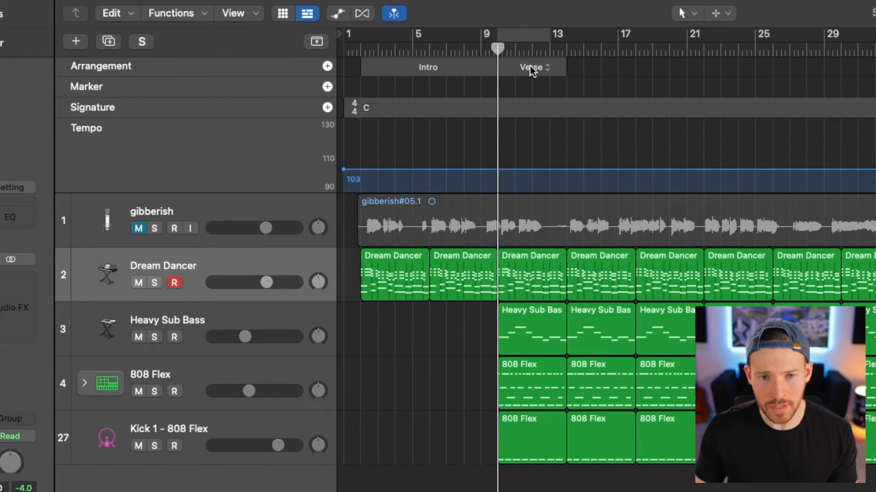
left_click_drag(567, 70, 637, 67)
Delete the Heavy Sub Bass, 808 Flex and Kick 1 regions under the Verse, from bar 10 to bar 18.
left_click_drag(470, 331, 611, 453)
left_click_drag(459, 331, 598, 426)
key("Delete")
left_click_drag(601, 318, 875, 480)
left_click(527, 412)
scroll(528, 412, "left", 2)
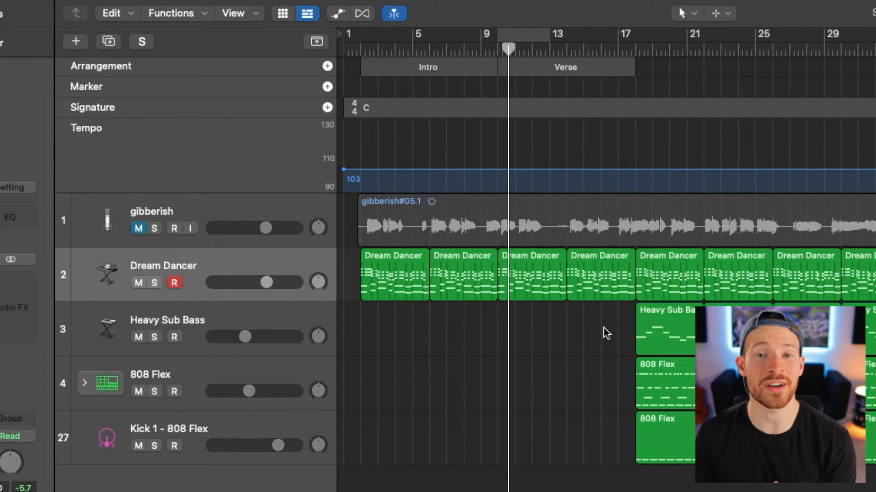
Place Kick 1 regions at bars 10 and 14 under the Verse and audition the kick with Dream Dancer.
left_click_drag(683, 448, 540, 451)
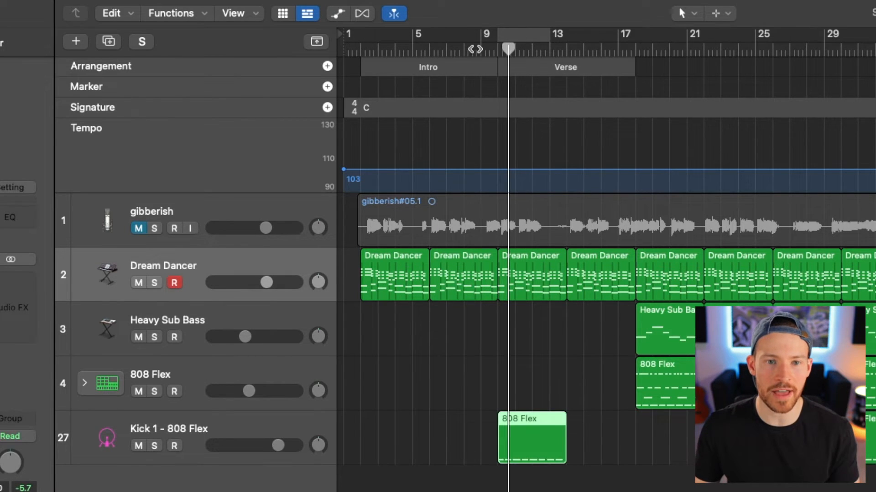
key("space")
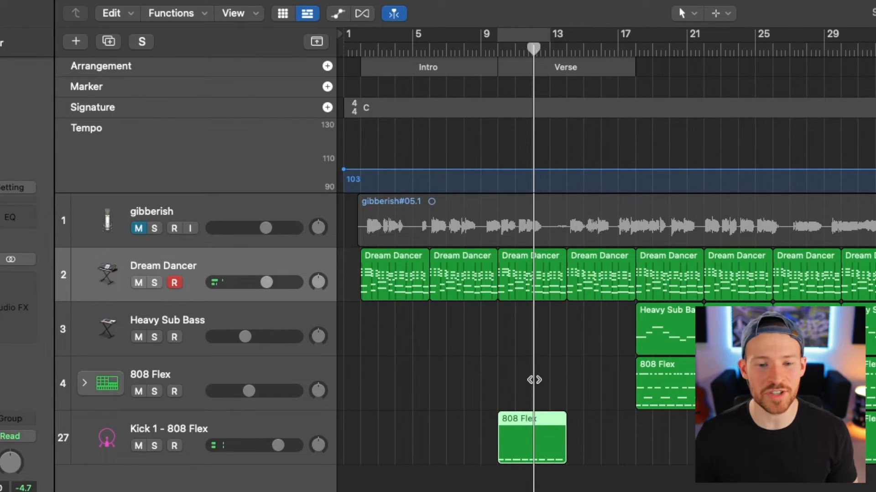
left_click_drag(538, 455, 599, 447)
left_click(304, 431)
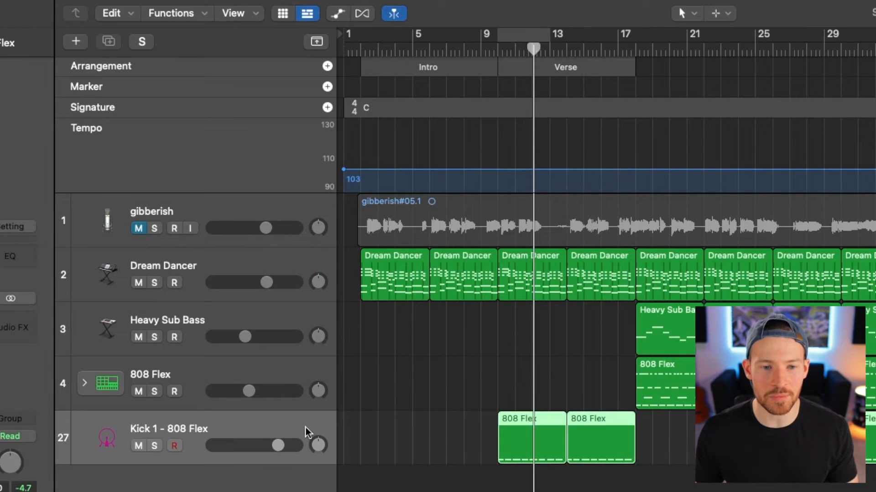
Compare the regions used in the Intro with those used in the Verse.
left_click(360, 48)
left_click_drag(342, 271, 487, 274)
left_click_drag(526, 488, 596, 265)
Place the playhead at bar 18 and restore the Kick 1 region there.
mouse_move(610, 47)
left_mouse_down()
mouse_move(630, 47)
mouse_move(618, 47)
left_mouse_up()
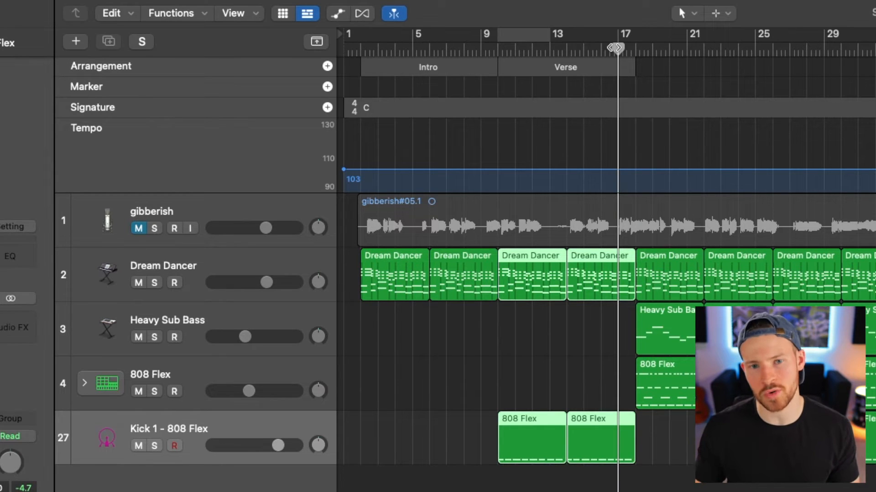
mouse_move(618, 47)
left_mouse_down()
mouse_move(600, 48)
mouse_move(626, 48)
left_mouse_up()
left_click(670, 445)
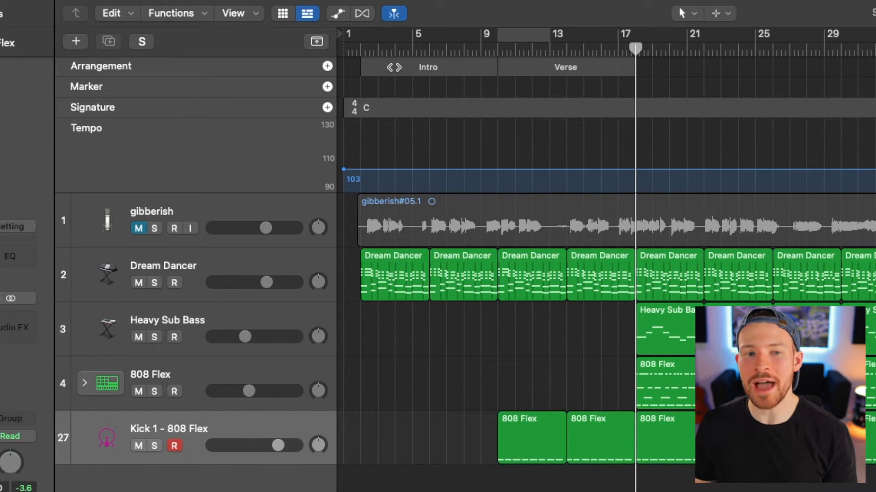
Extend the Intro arrangement marker back to bar 1 and place the playhead within the Intro.
left_click(395, 67)
left_click_drag(361, 68, 346, 68)
left_click(391, 47)
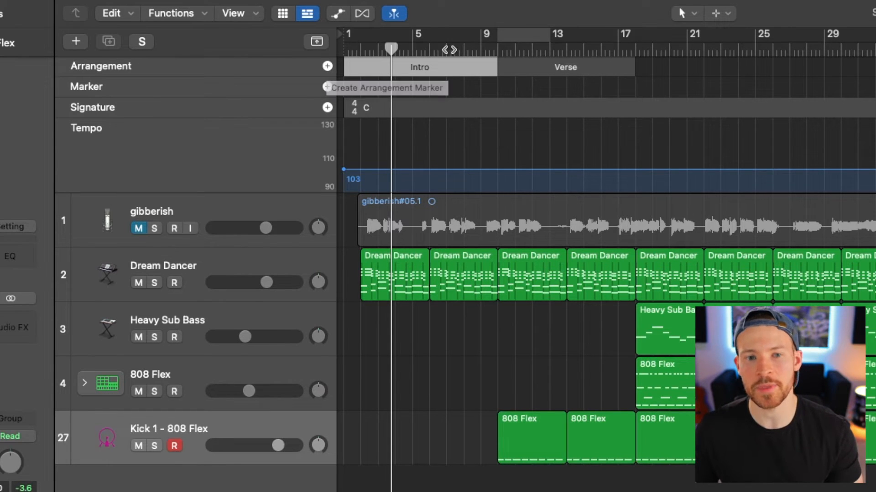
Create a Chorus arrangement marker from bar 18 to bar 26 and move the playhead to its end.
left_click_drag(391, 48, 631, 49)
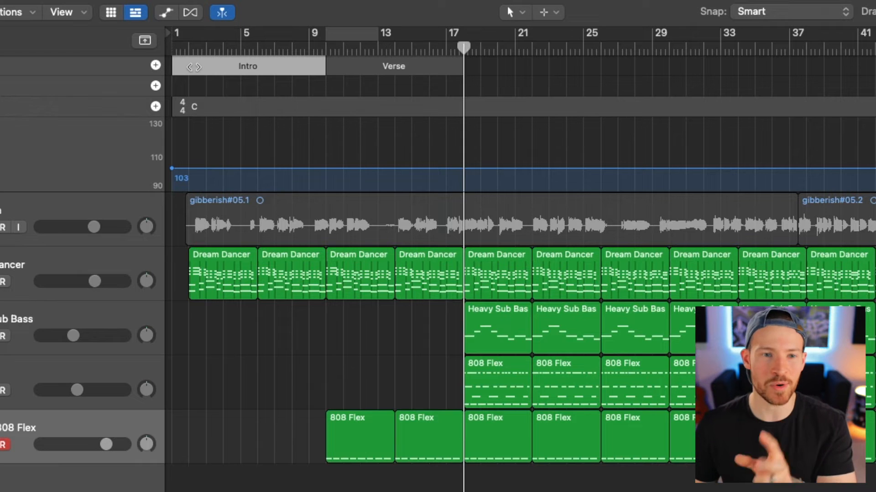
left_click(156, 66)
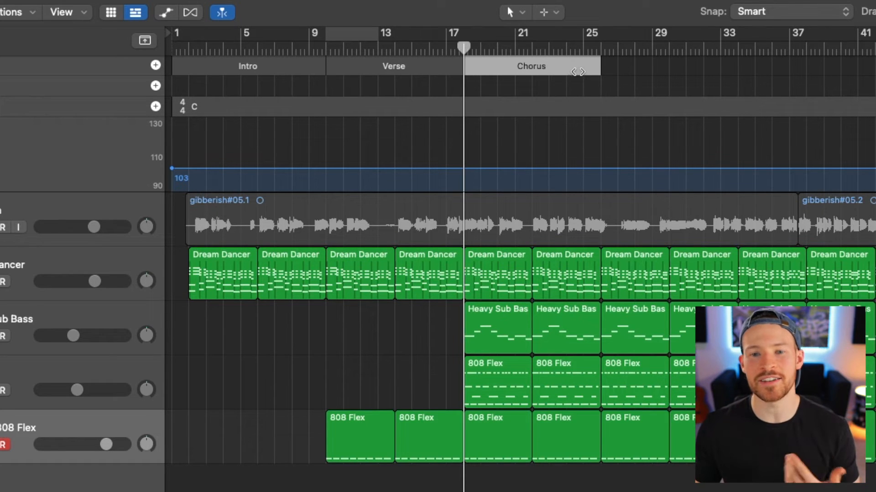
left_click_drag(464, 48, 604, 70)
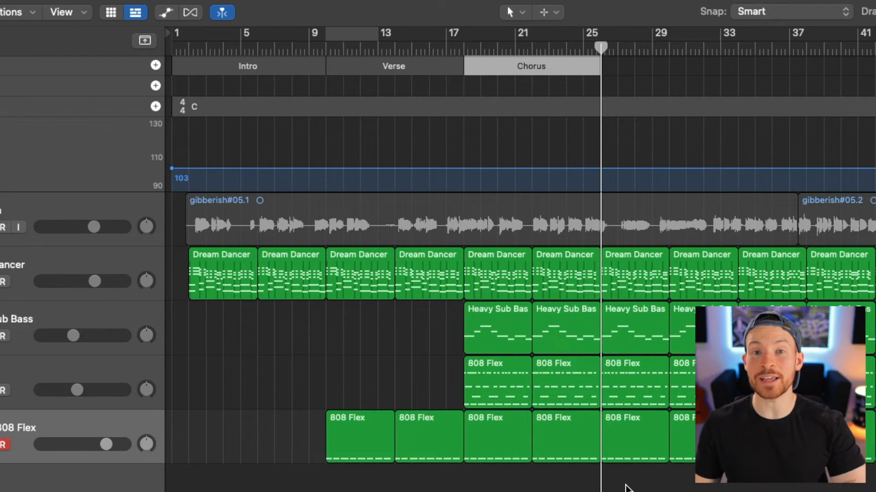
Delete the Heavy Sub Bass, 808 Flex and Kick 1 regions after the Chorus, from bar 26 to bar 34.
left_click_drag(348, 487, 426, 285)
left_click(523, 487)
left_click_drag(522, 487, 565, 264)
left_click_drag(560, 489, 638, 340)
key("Delete")
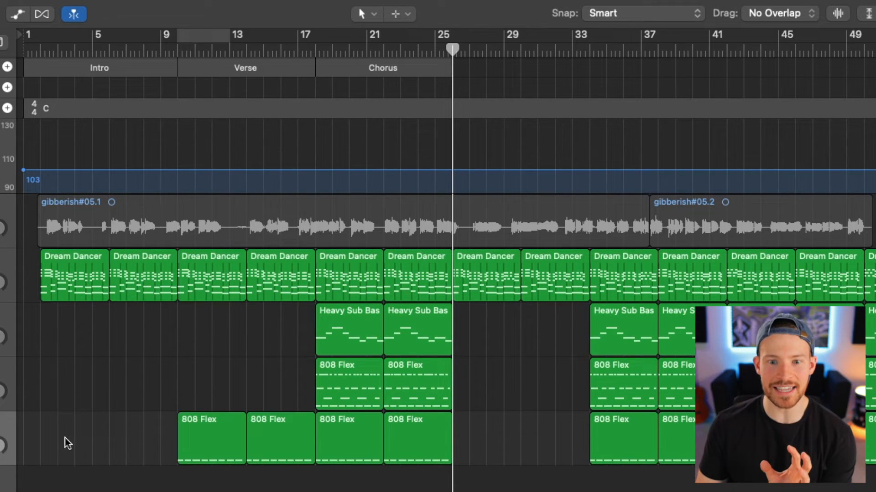
Examine the Intro, Verse and Chorus region groups one after another to compare their instrumentation.
left_click_drag(46, 478, 153, 276)
left_click_drag(214, 488, 288, 290)
left_click_drag(360, 486, 424, 266)
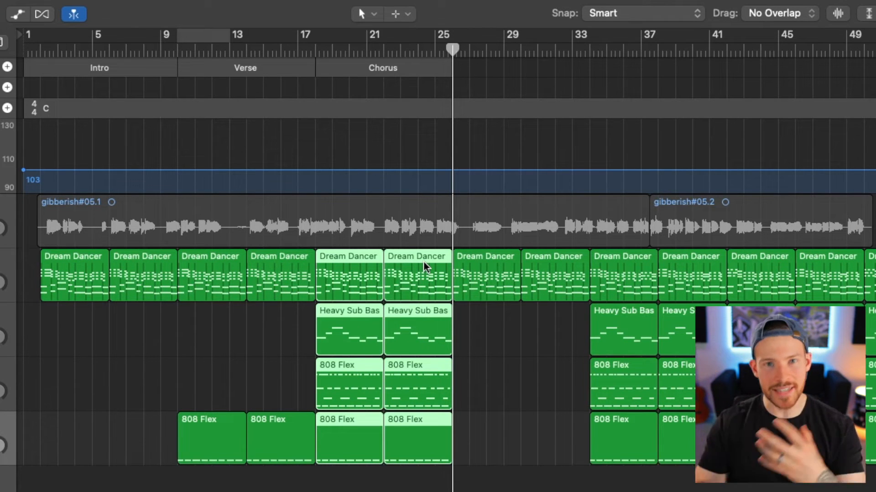
left_click(504, 359)
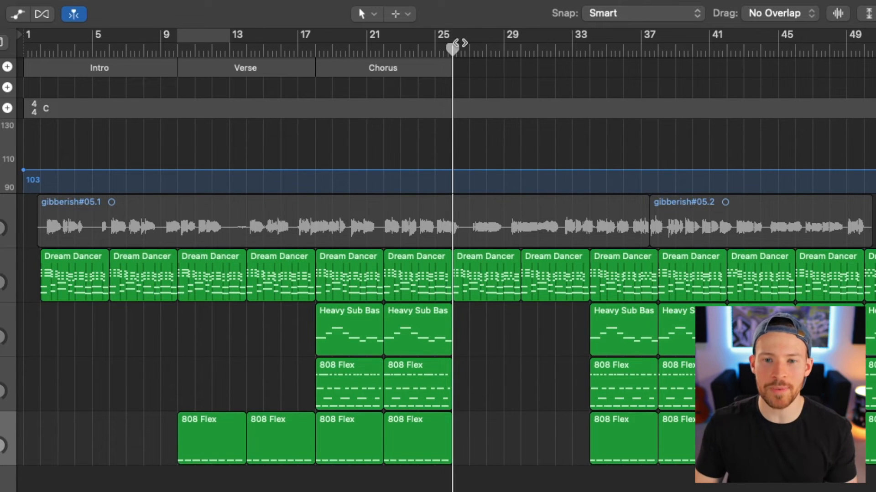
Audition the transition out of the Chorus and set a cycle range over bars 26 to 34.
double_click(438, 51)
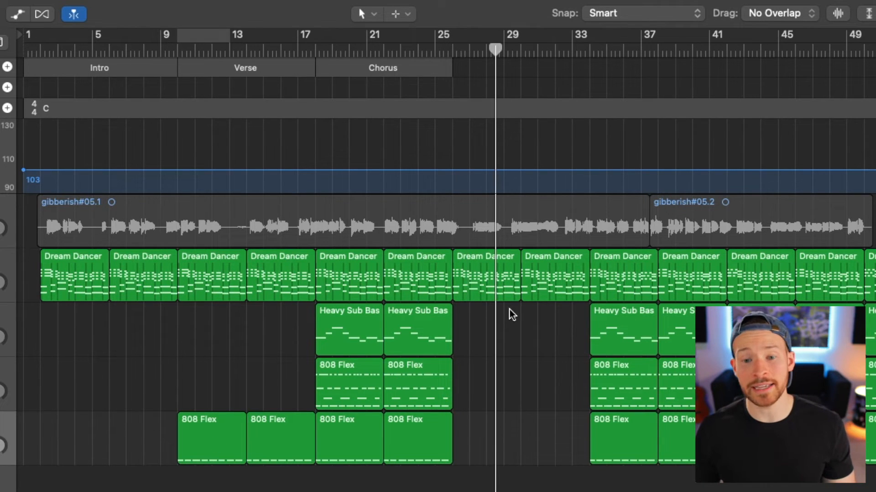
left_click(488, 288)
left_click(86, 290)
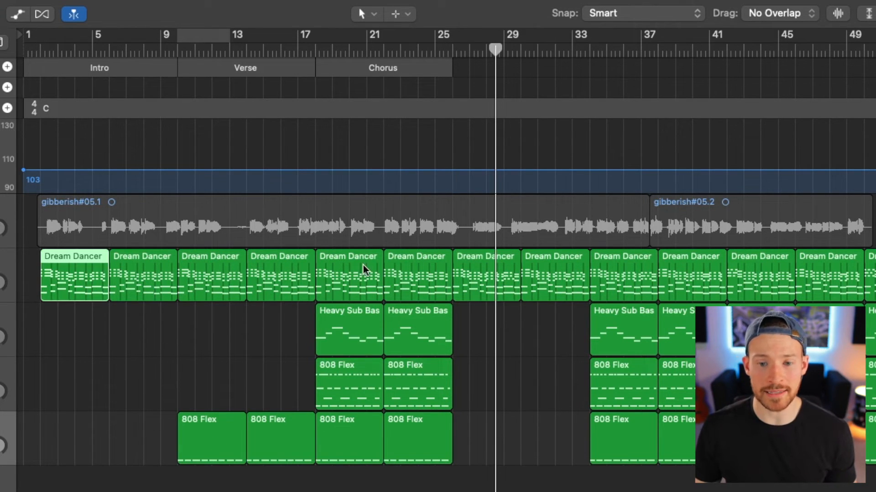
left_click(429, 49)
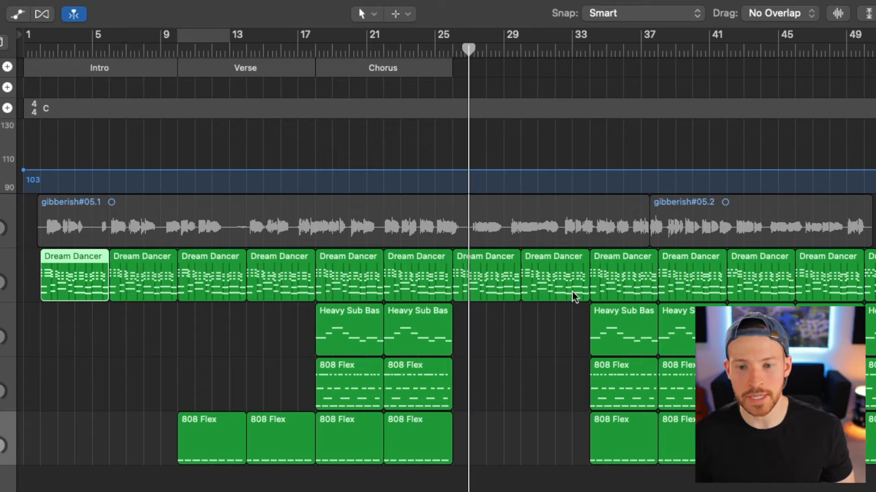
left_click_drag(453, 36, 575, 42)
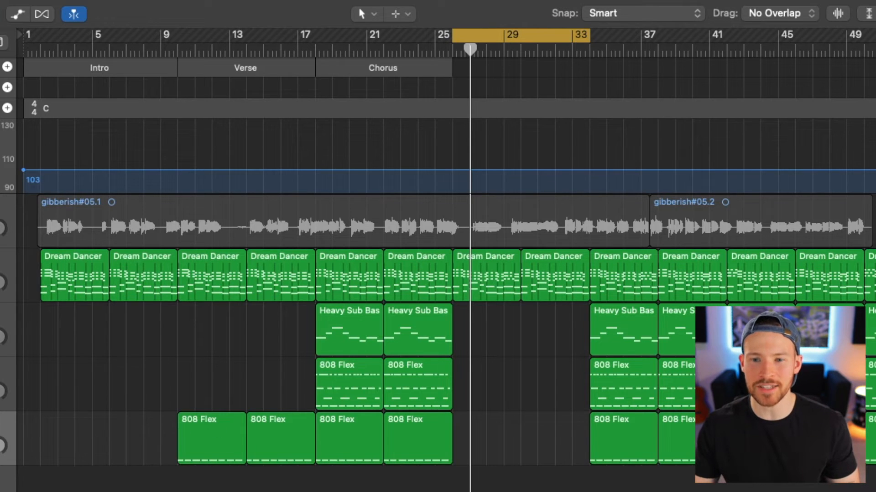
Copy the first Kick 1 808 Flex region of the Verse to bars 30 to 34 on the same track.
left_click(209, 438)
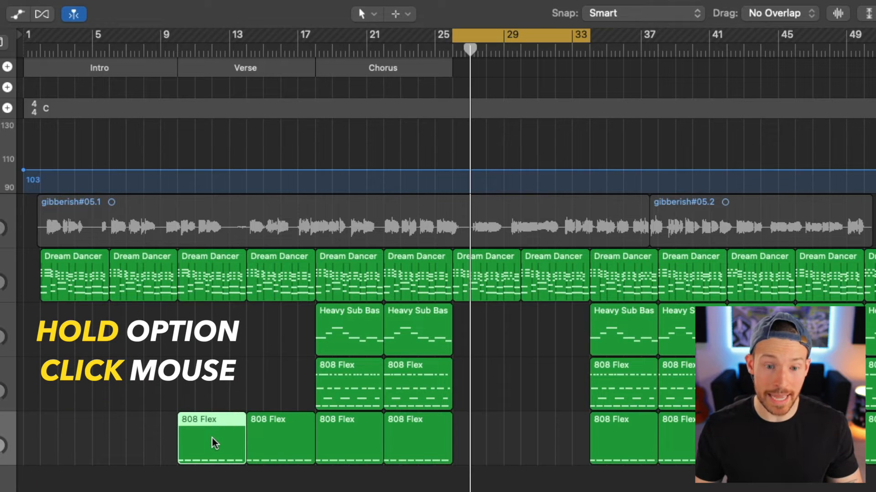
left_click_drag(212, 439, 213, 440)
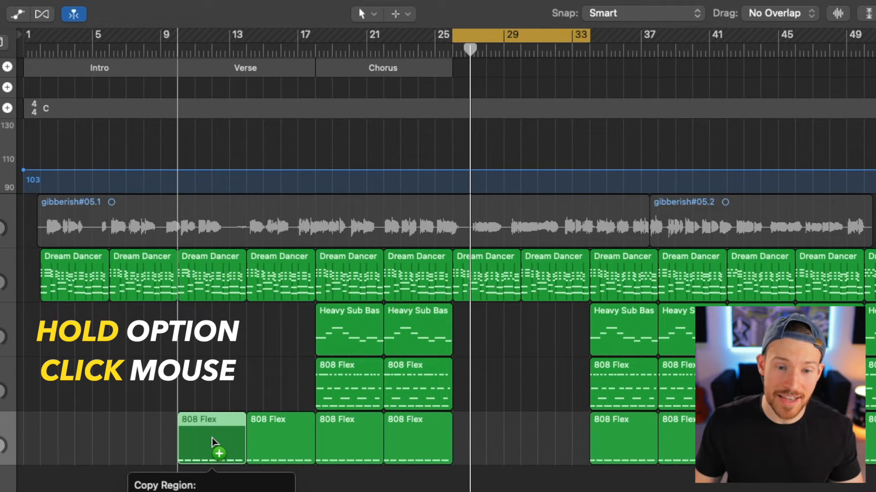
left_click_drag(212, 442, 558, 440)
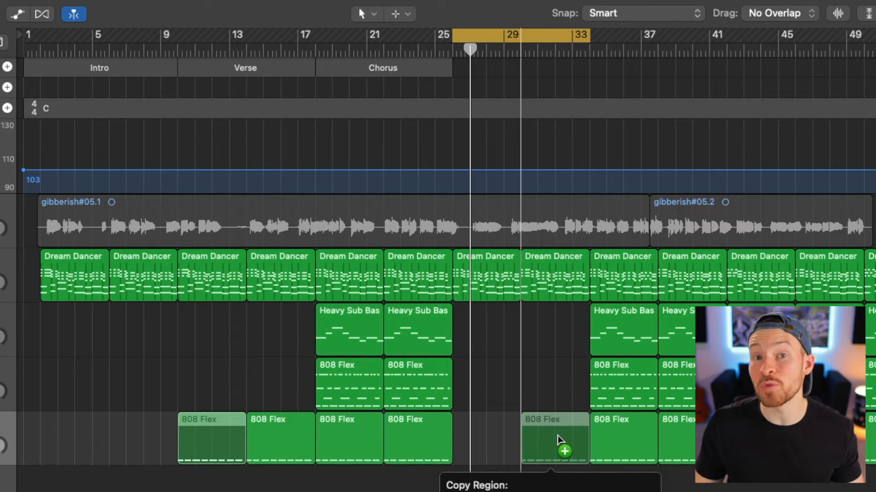
left_click_drag(560, 440, 561, 441)
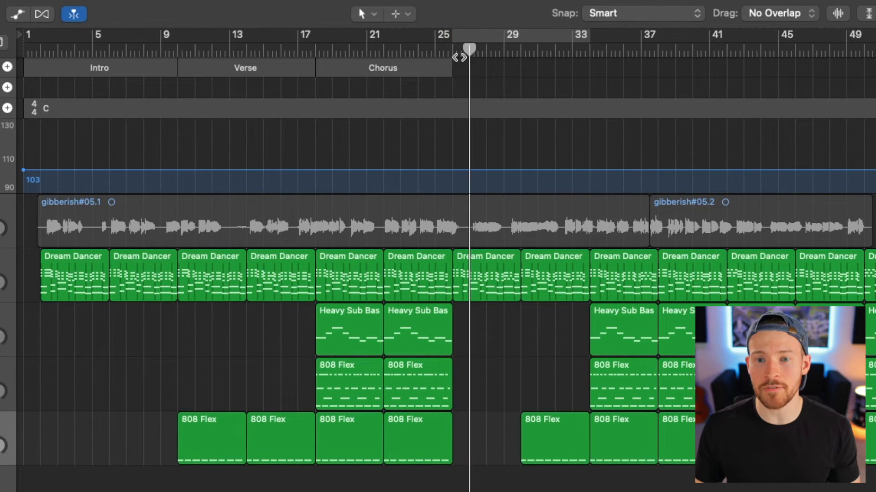
Add an arrangement marker over bars 26 to 34 and label it Verse.
mouse_move(457, 57)
left_mouse_down()
mouse_move(599, 63)
mouse_move(454, 83)
left_mouse_up()
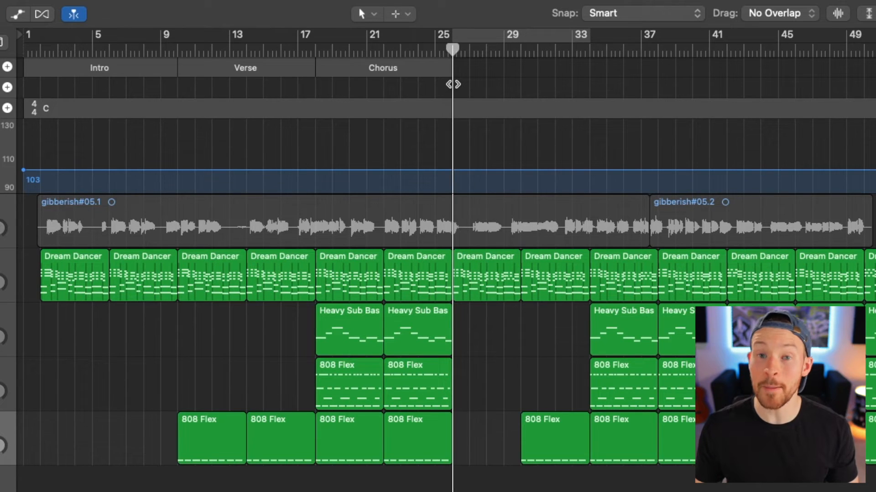
left_click(8, 67)
left_click(521, 72)
left_click(523, 74)
left_click(524, 74)
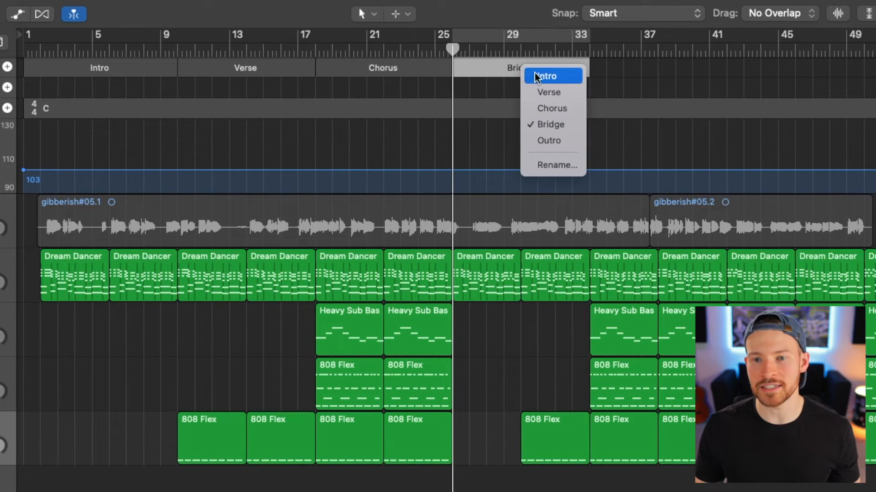
left_click(551, 94)
Add a Chorus arrangement marker over bars 34 to 42 and move the playhead to its end.
left_click_drag(509, 49, 593, 51)
left_click(8, 66)
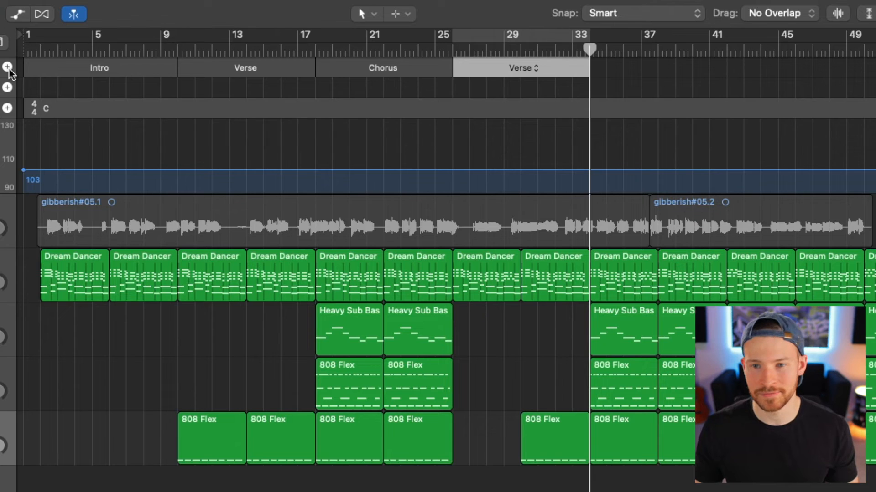
mouse_move(473, 48)
left_mouse_down()
mouse_move(596, 50)
mouse_move(571, 50)
left_mouse_up()
mouse_move(464, 485)
left_mouse_down()
mouse_move(485, 416)
mouse_move(547, 334)
left_mouse_up()
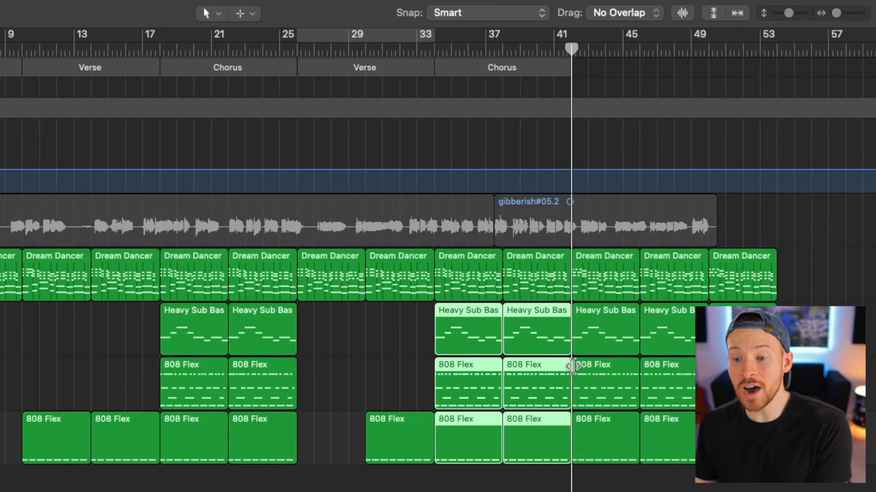
left_click(532, 51)
left_click_drag(550, 51, 570, 51)
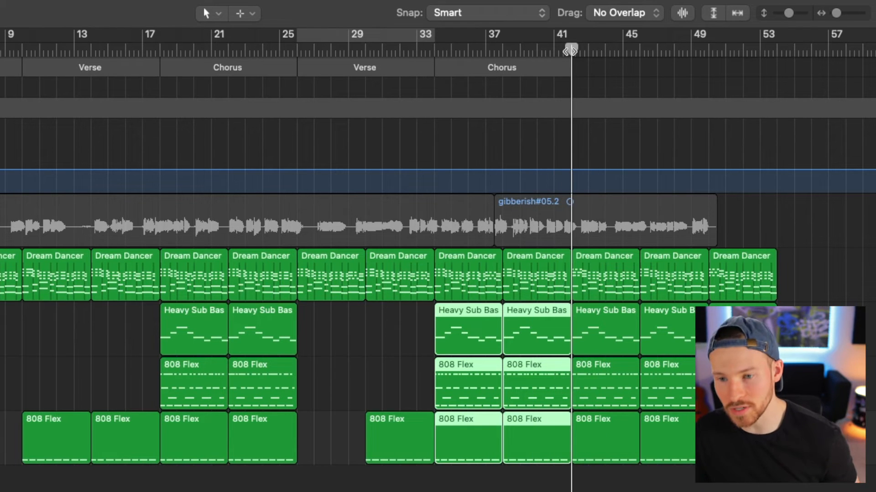
Delete the Heavy Sub Bass, 808 Flex and Kick 1 regions from bar 42 onward and add a Bridge arrangement marker over bars 42 to 50.
left_click_drag(596, 487, 787, 324)
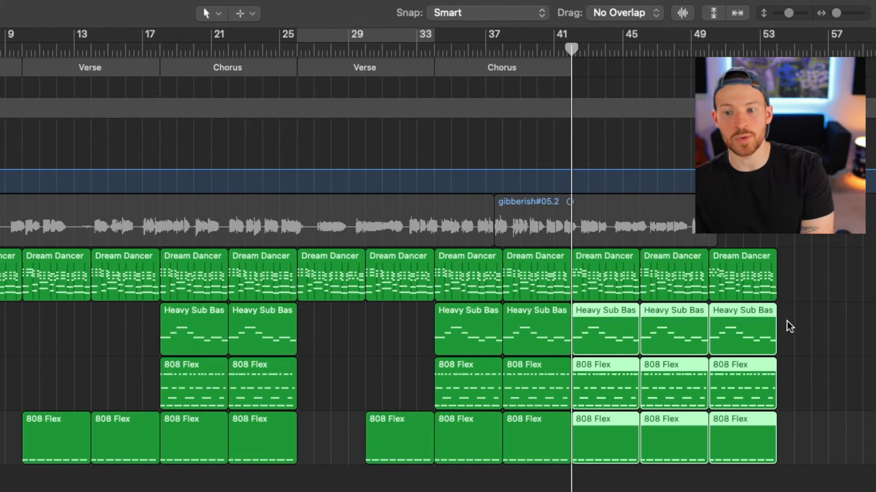
key("Delete")
scroll(622, 420, "right", 10)
scroll(527, 433, "left", 10)
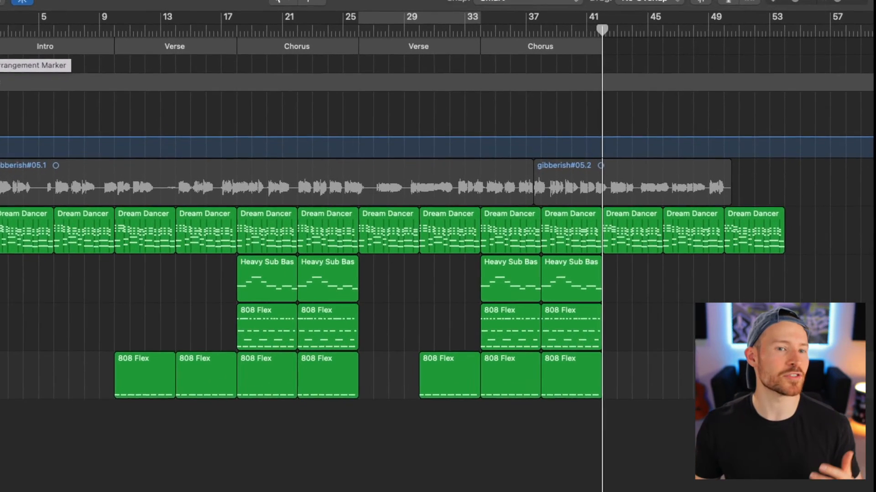
left_click(0, 39)
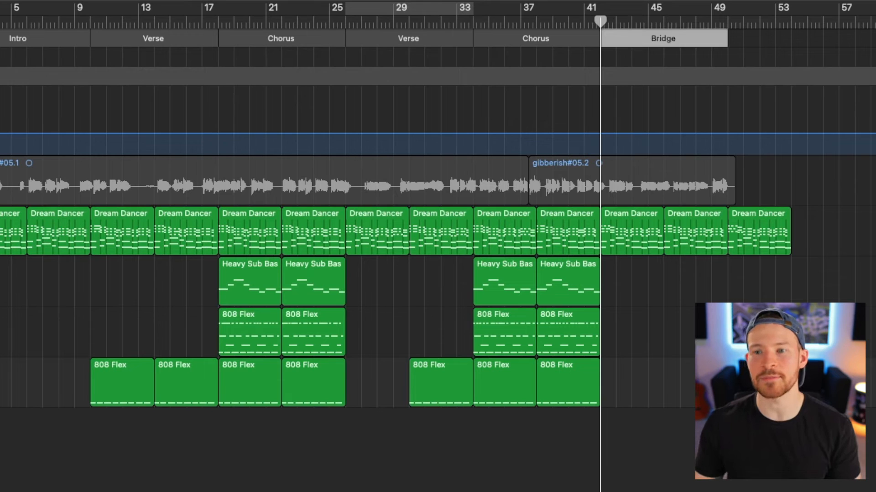
left_click_drag(598, 24, 600, 24)
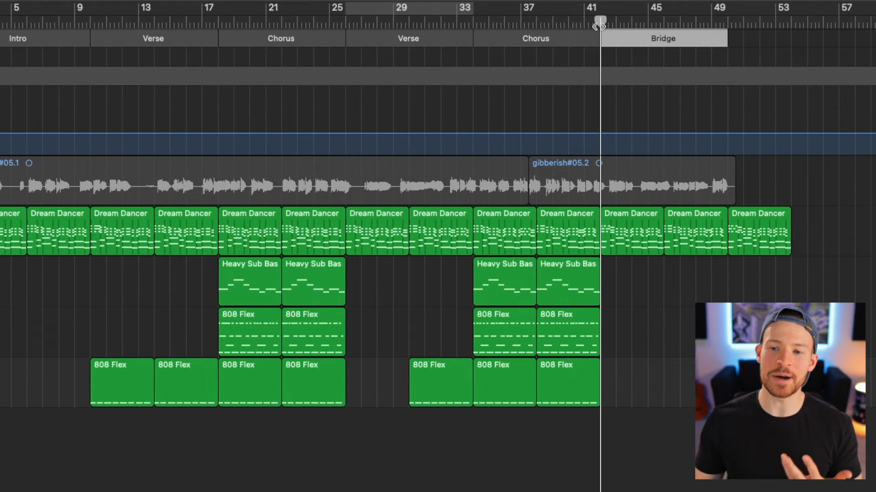
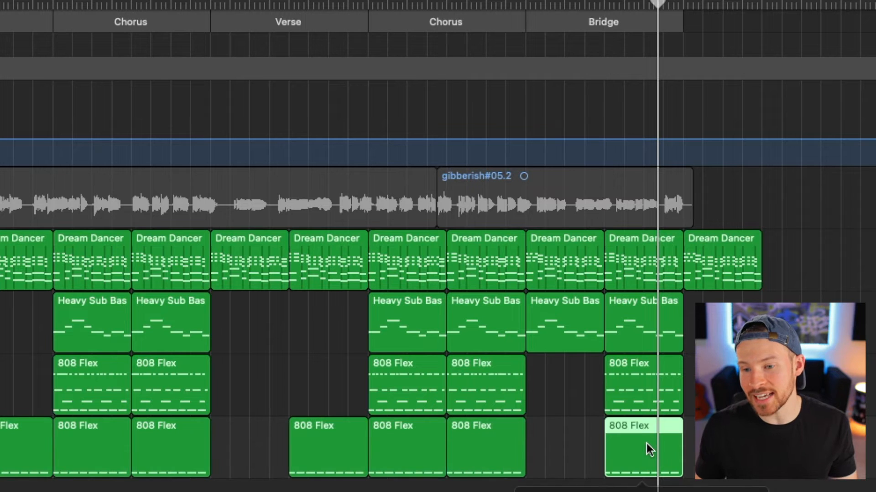
Split the Bridge's Kick 1 808 Flex region at bar 48 and delete its first half.
scroll(725, 58, "up", 5)
scroll(725, 59, "right", 8)
mouse_move(168, 2)
left_mouse_down()
mouse_move(142, 3)
mouse_move(169, 2)
left_mouse_up()
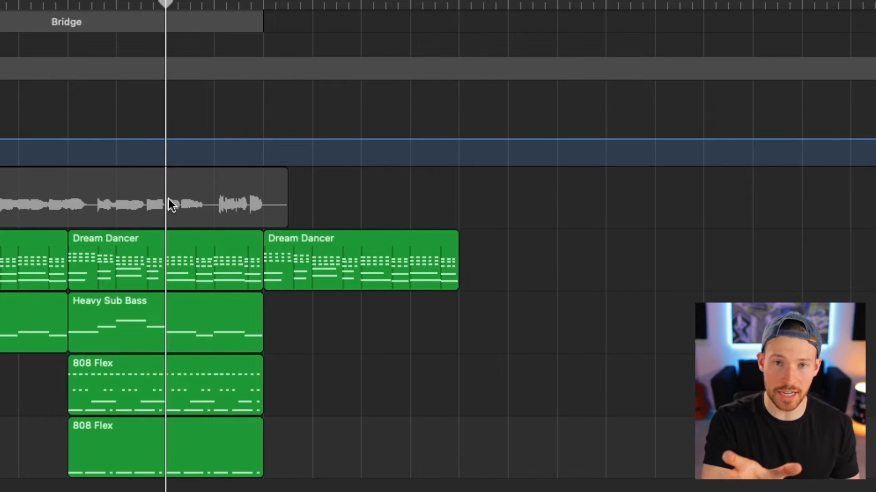
left_click(162, 442)
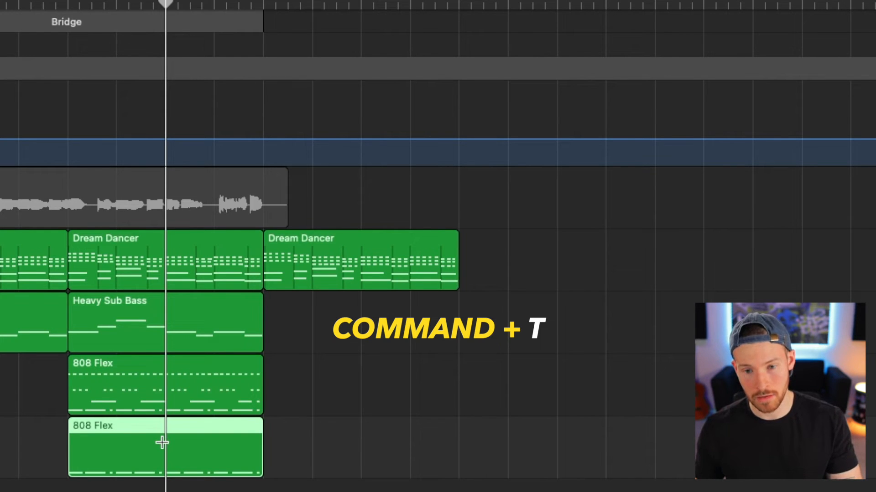
key("super+t")
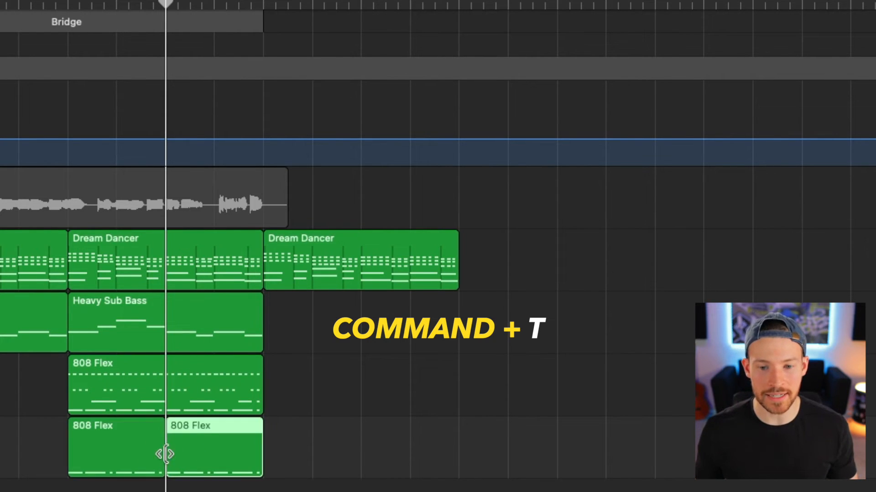
left_click(114, 455)
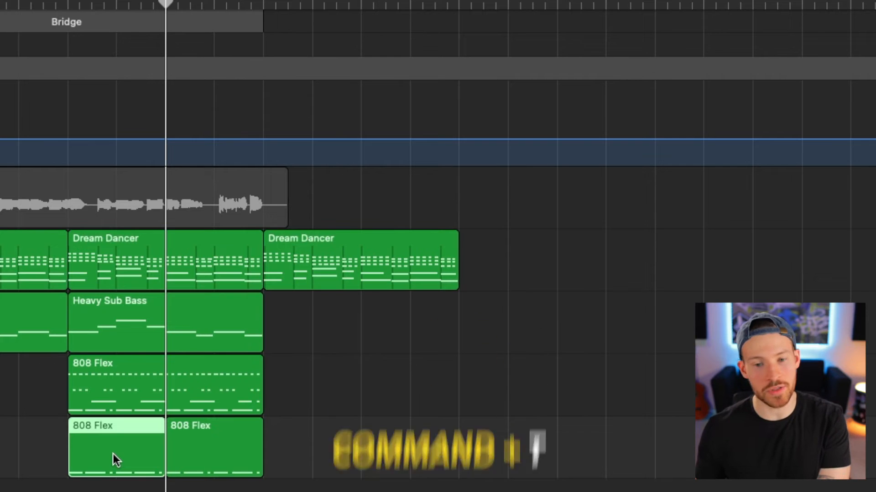
key("Delete")
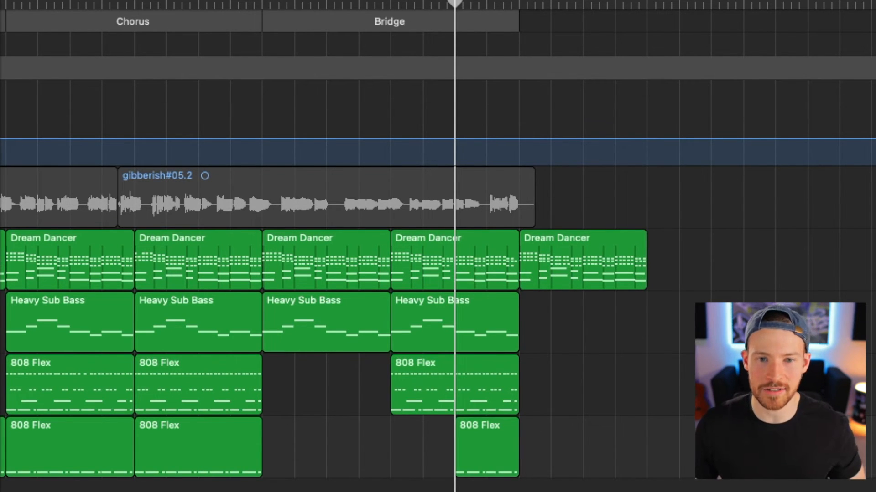
Compare the Bridge with the earlier sections and audition how its instruments build up toward bar 50.
left_click_drag(257, 4, 285, 4)
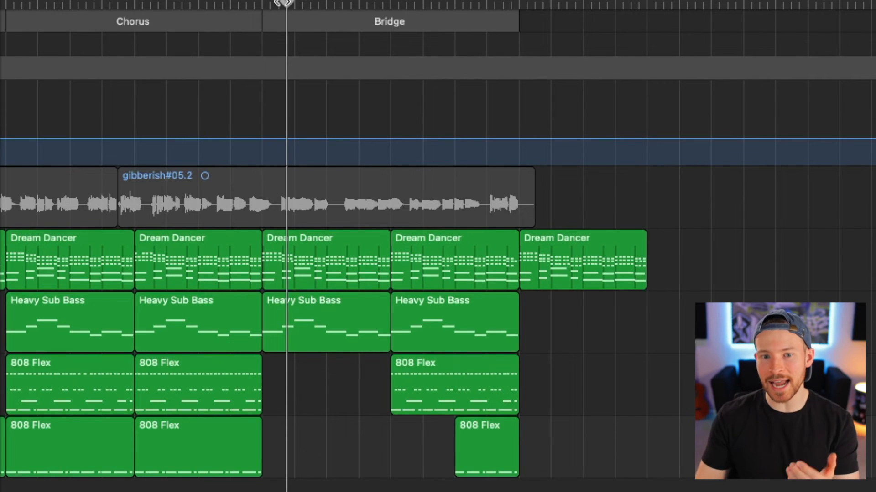
scroll(356, 274, "left", 10)
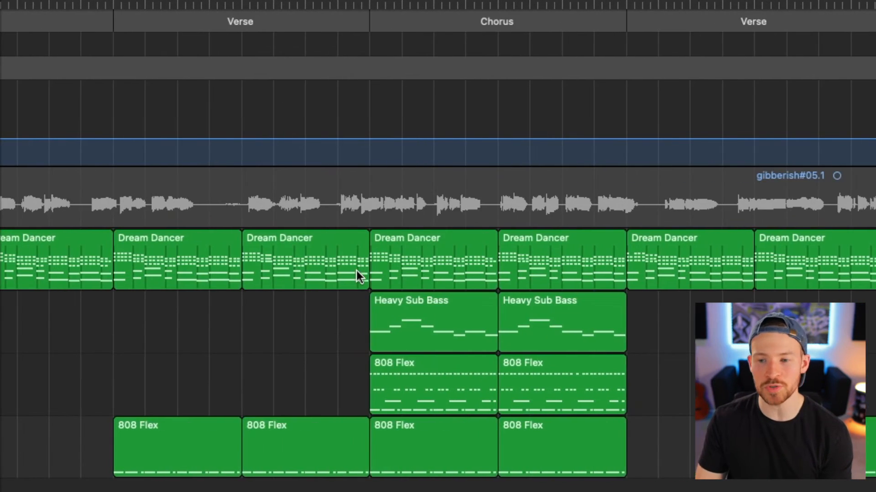
scroll(356, 271, "right", 15)
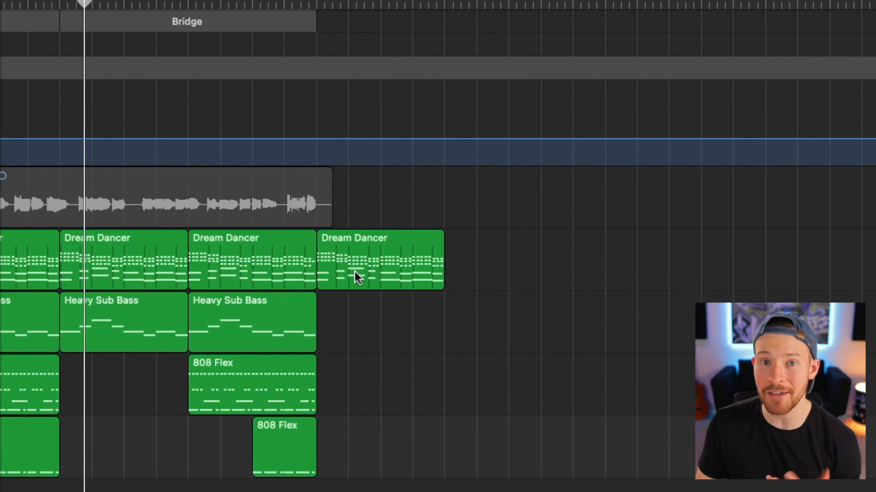
scroll(354, 272, "left", 3)
left_click(172, 5)
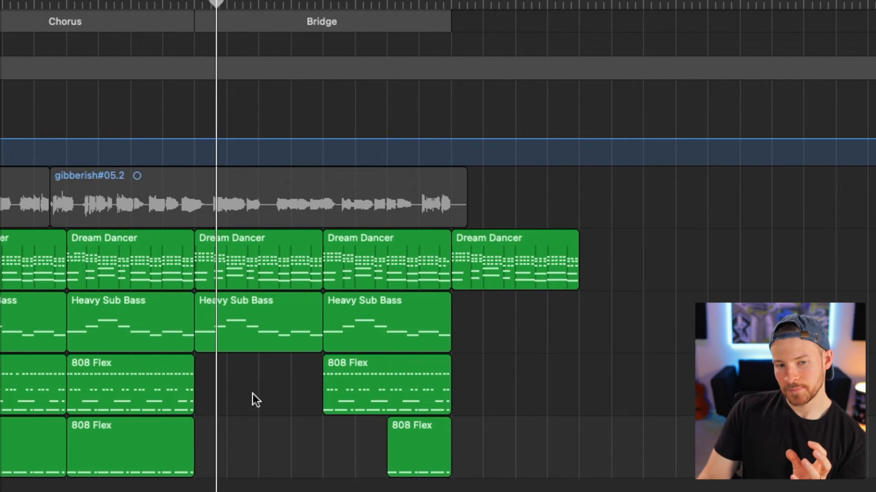
left_click(322, 4)
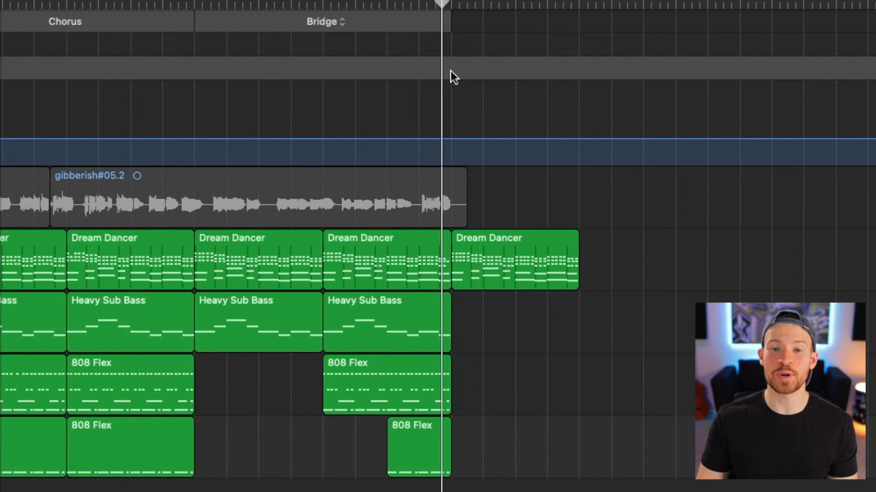
left_click(417, 4)
left_click(387, 4)
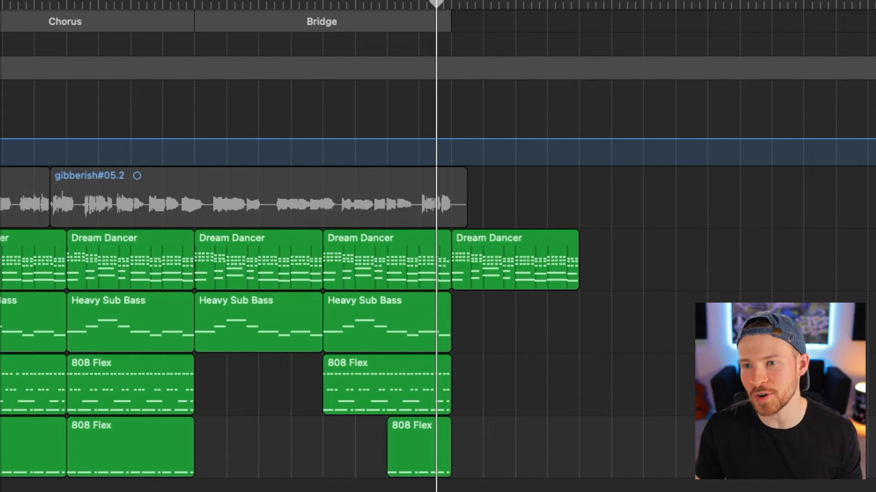
Split the Bridge's last Heavy Sub Bass region in the middle of bar 49, splitting crossing notes, delete the tail and audition the ending.
key("super+Right")
key("super+Right")
key("super+Right")
key("super+Right")
key("super+Right")
key("super+Right")
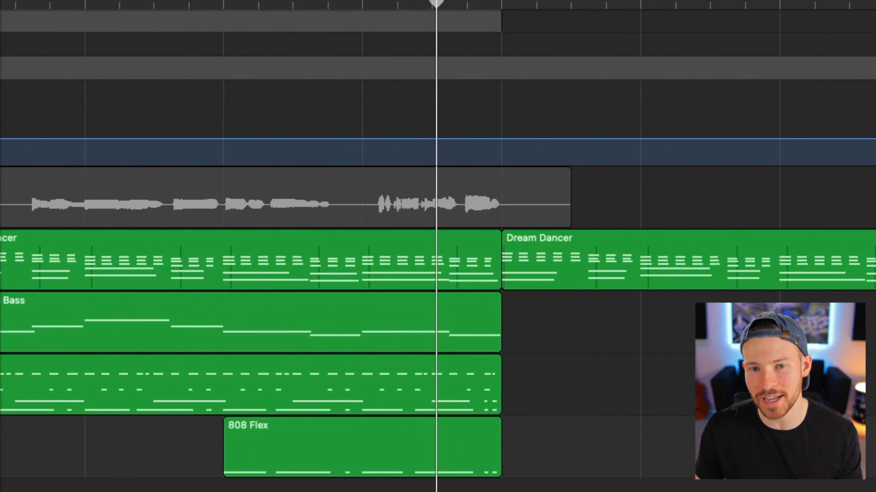
key("comma")
left_click(469, 328)
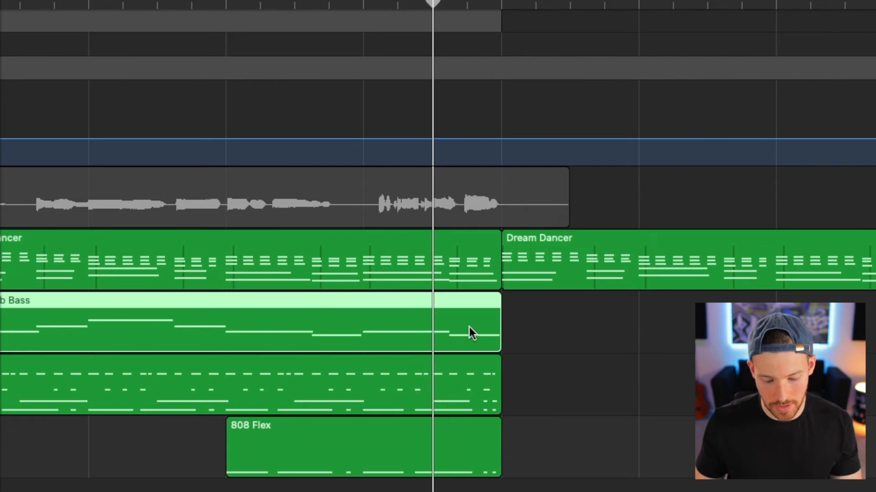
key("super+t")
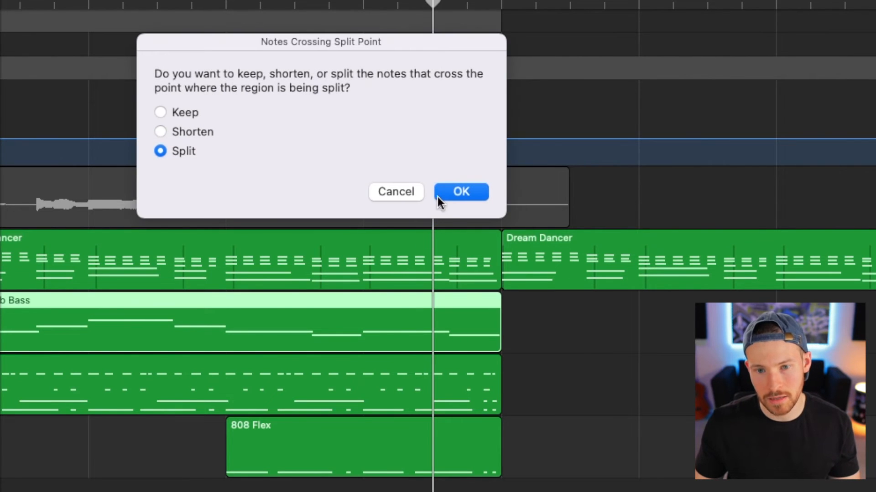
left_click(458, 193)
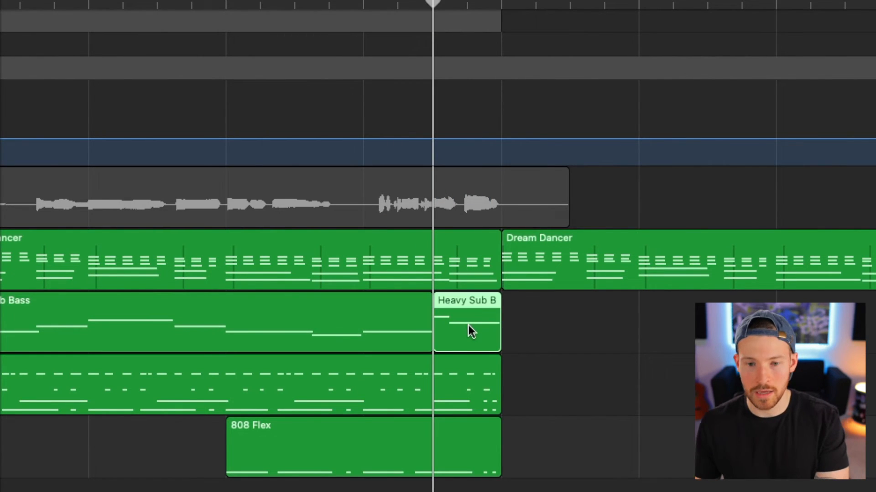
key("Delete")
left_click(365, 2)
key("space")
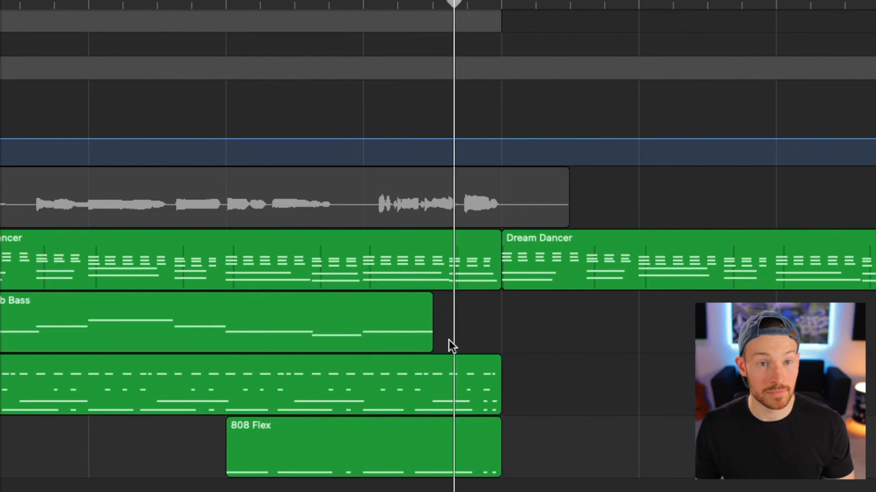
Split the Bridge's Kick 1 808 Flex region in the middle of bar 49 and delete the part after the playhead.
left_click(426, 3)
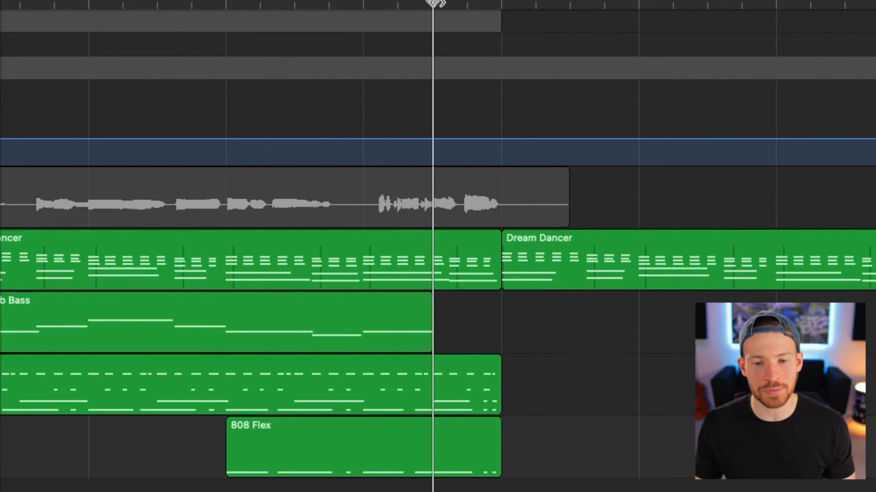
left_click(449, 467)
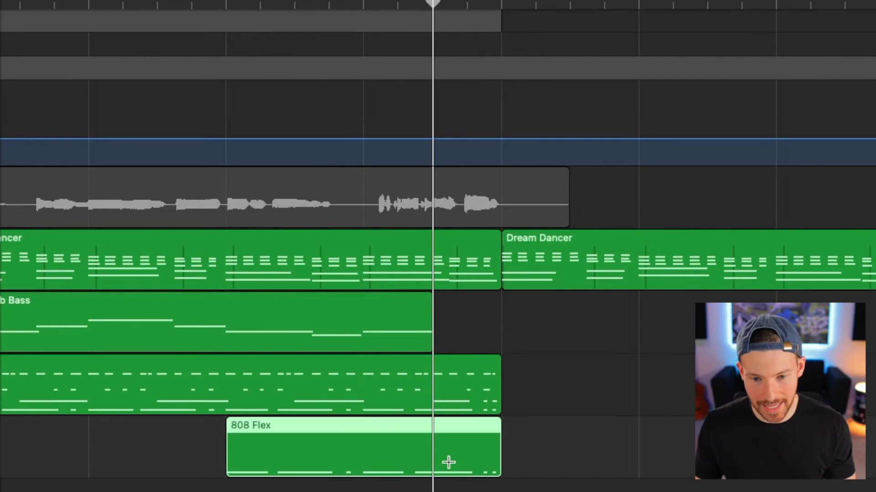
key("super+t")
left_click(452, 197)
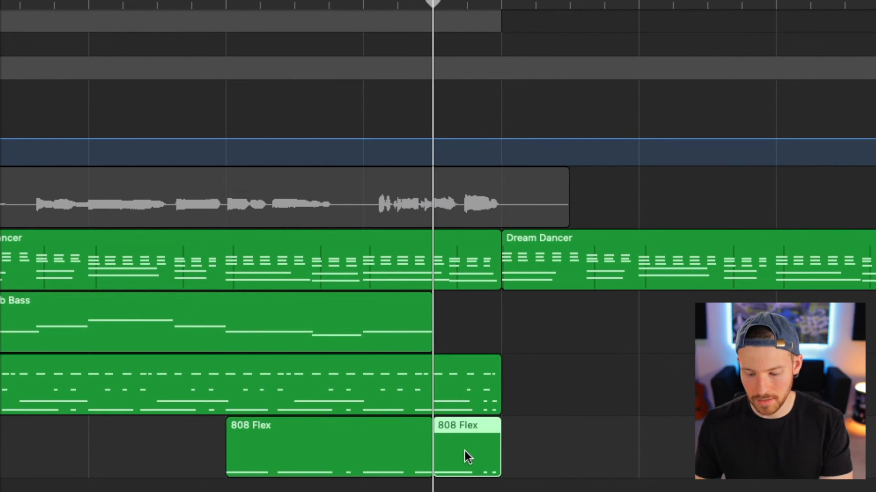
key("Delete")
Select the Bridge's last 808 Flex drum region and audition the end of the Bridge with the bass and kick cut out.
left_click(464, 389)
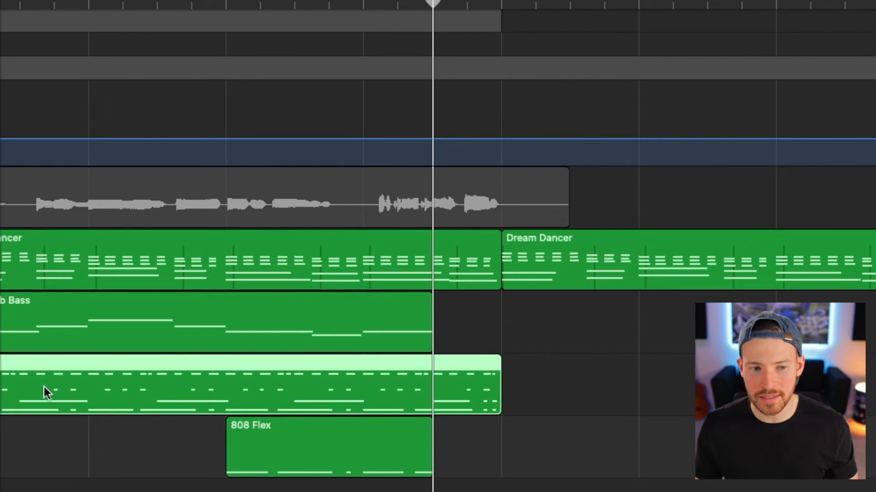
key("super+d")
key("super+z")
key("space")
left_click(409, 4)
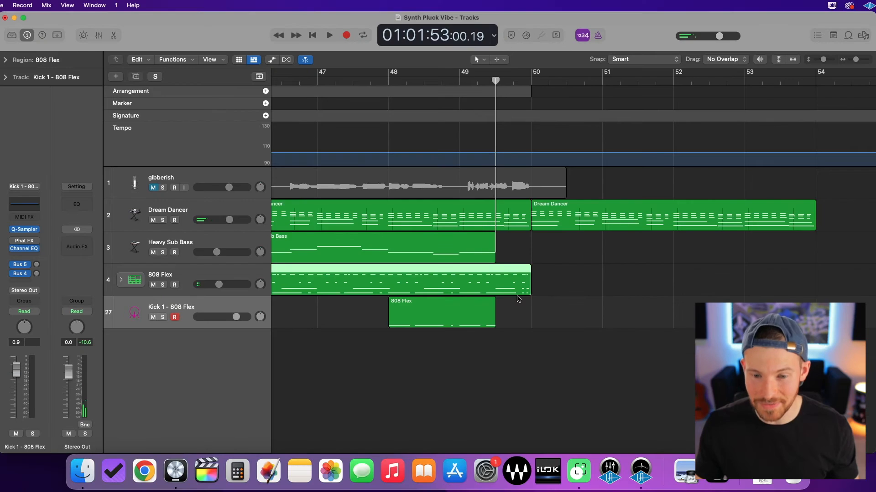
Open the Bridge's last 808 Flex region in the Piano Roll and select the Snare 2 note at the middle of bar 49.
key("p")
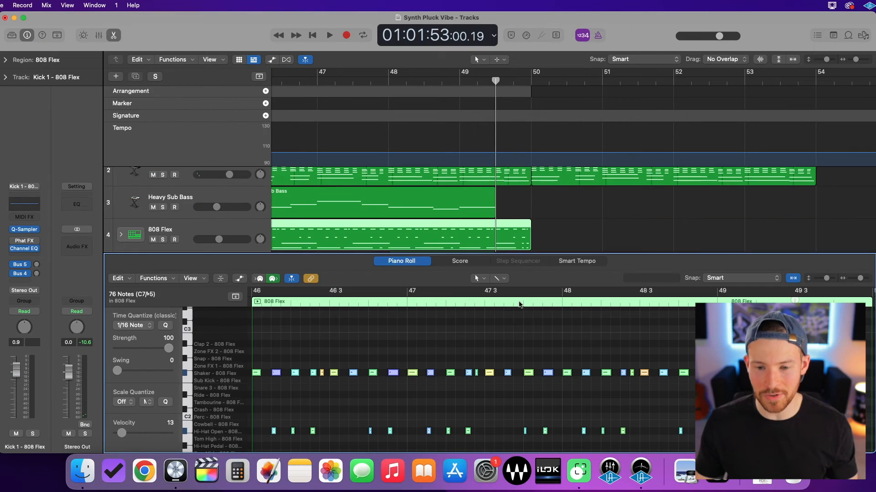
scroll(524, 319, "right", 10)
scroll(534, 346, "down", 5)
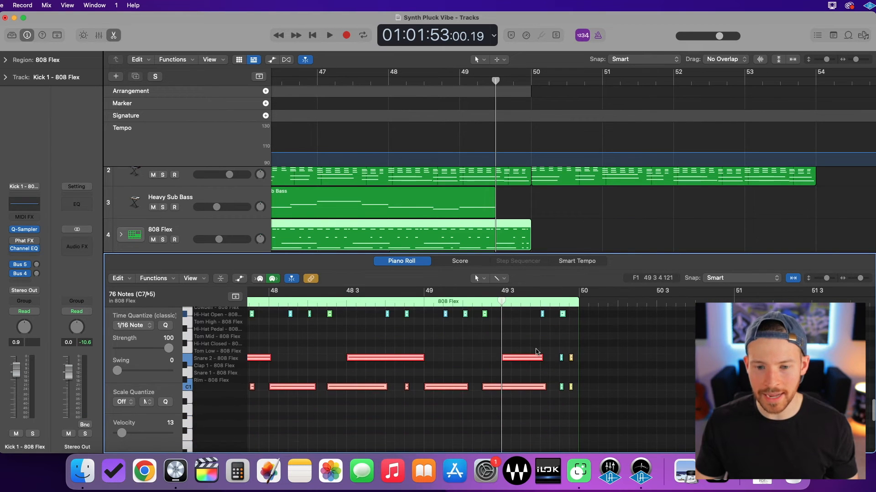
left_click(536, 352)
scroll(524, 347, "up", 3)
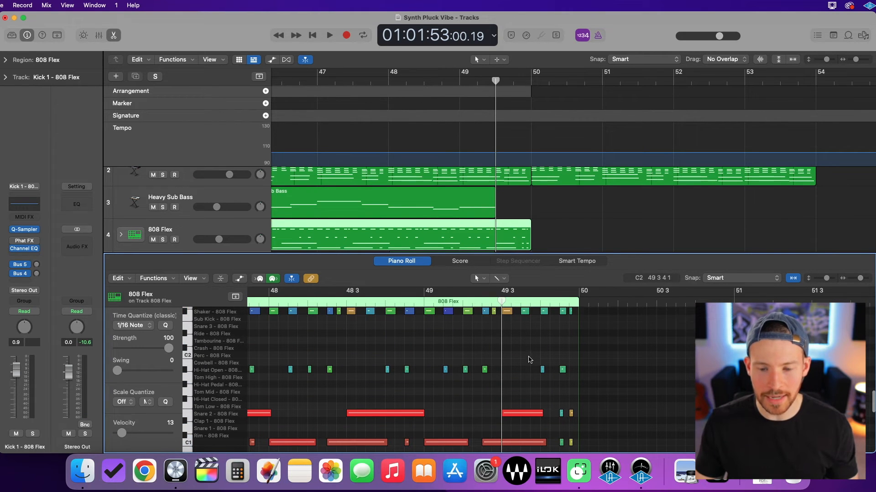
scroll(522, 354, "down", 3)
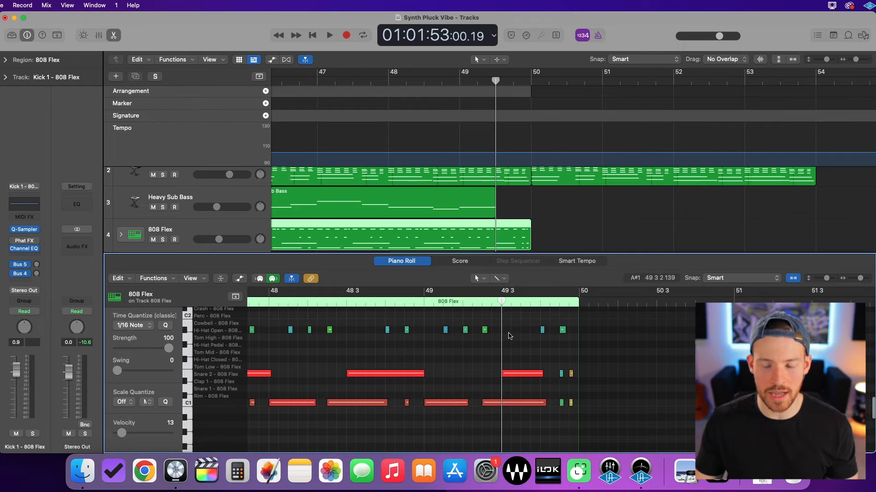
left_click(522, 374)
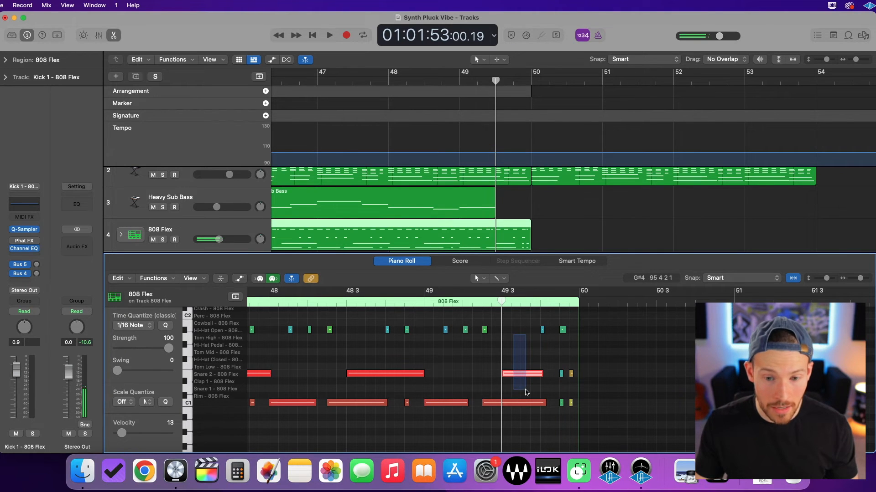
left_click_drag(471, 314, 505, 347)
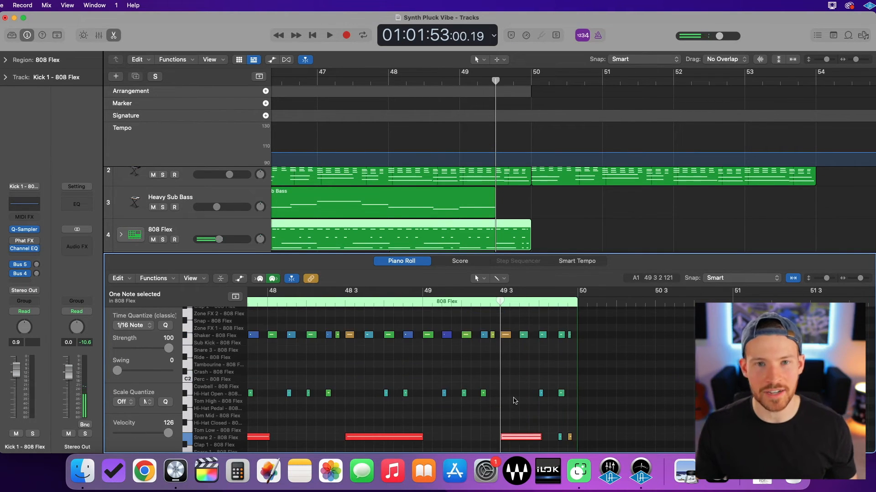
scroll(513, 400, "right", 3)
scroll(513, 400, "down", 2)
left_click(452, 373)
left_click_drag(453, 374, 458, 414)
scroll(457, 414, "up", 5)
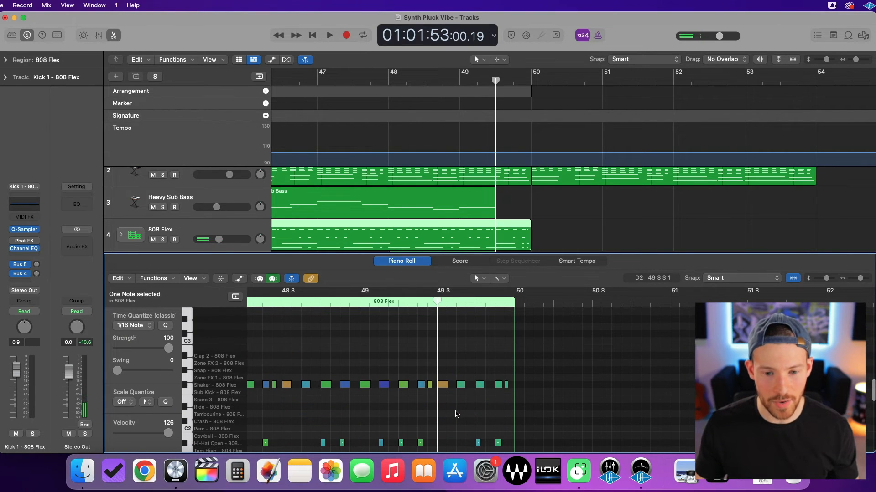
Delete the Shaker and Hi-Hat Open notes in the second half of bar 49 and close the note editor.
left_click_drag(441, 363, 513, 406)
key("Delete")
scroll(498, 400, "down", 4)
left_click_drag(466, 353, 509, 385)
key("Delete")
key("e")
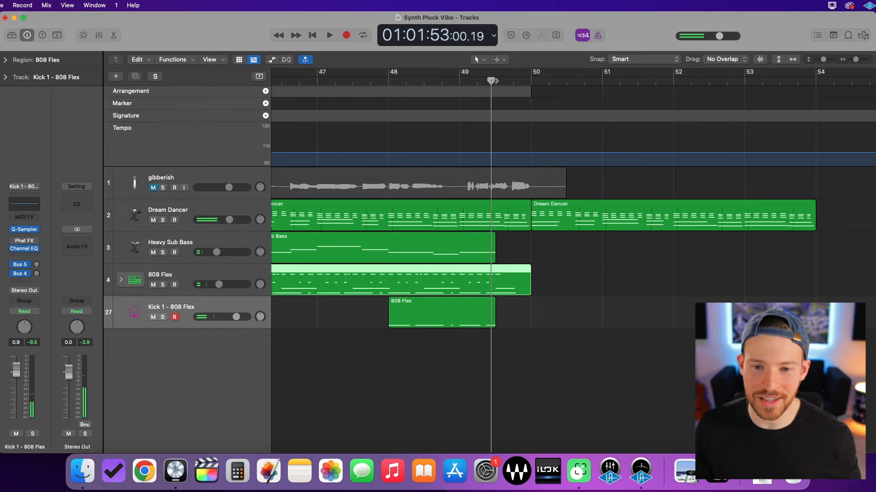
Split the Bridge's last Dream Dancer region at the playhead in bar 49 and delete the tail before bar 50.
left_click(504, 227)
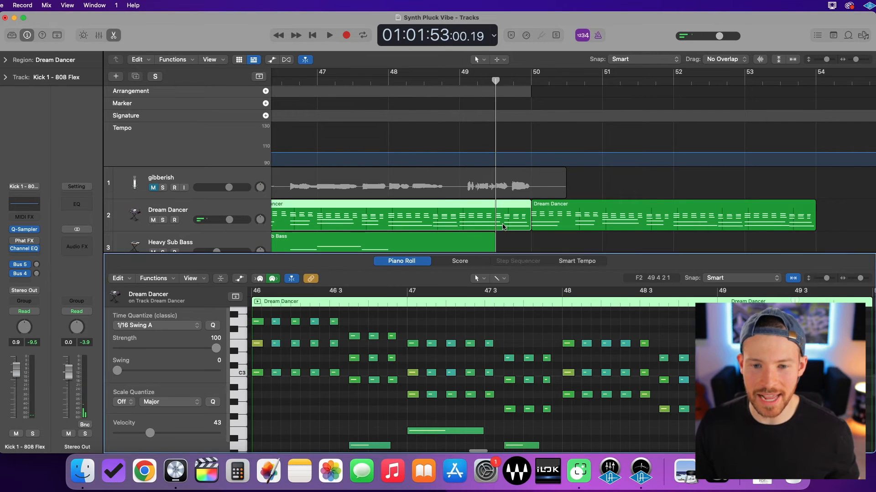
key("e")
left_click(110, 39)
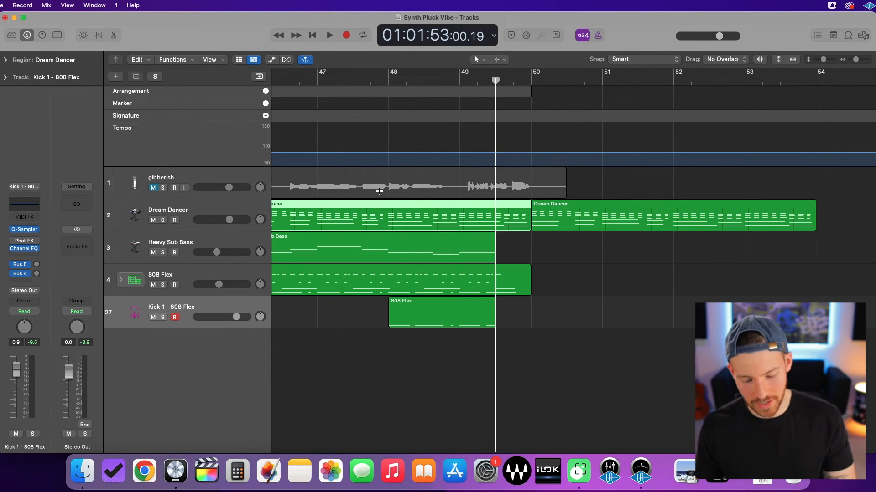
key("super+t")
left_click(507, 180)
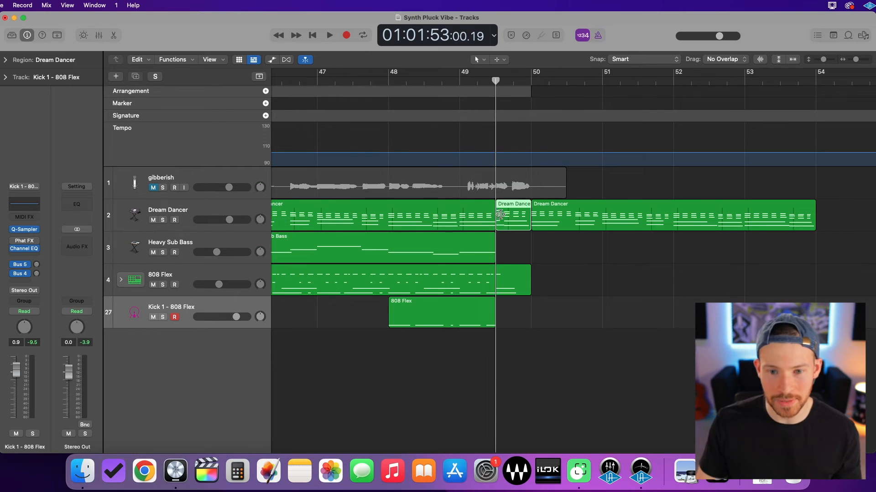
key("Delete")
Audition the end of the Bridge from about bar 47 through the stop into bar 50.
left_click_drag(856, 62, 852, 63)
scroll(688, 158, "left", 4)
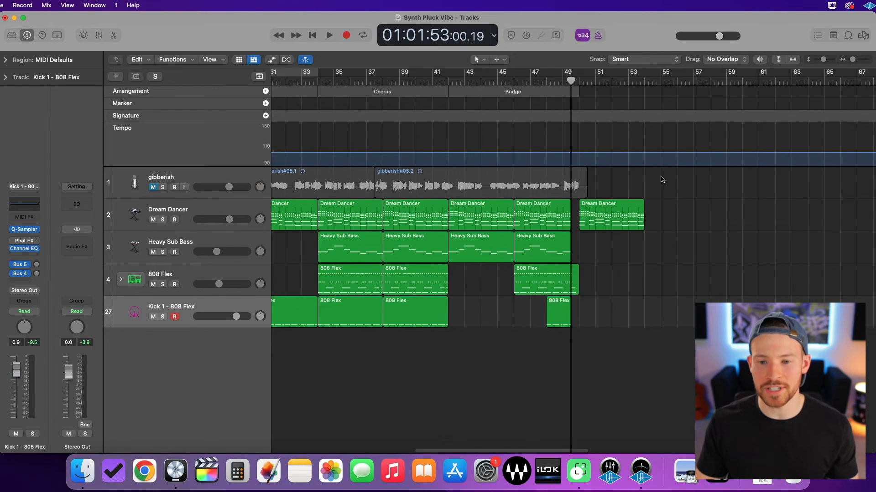
left_click(543, 81)
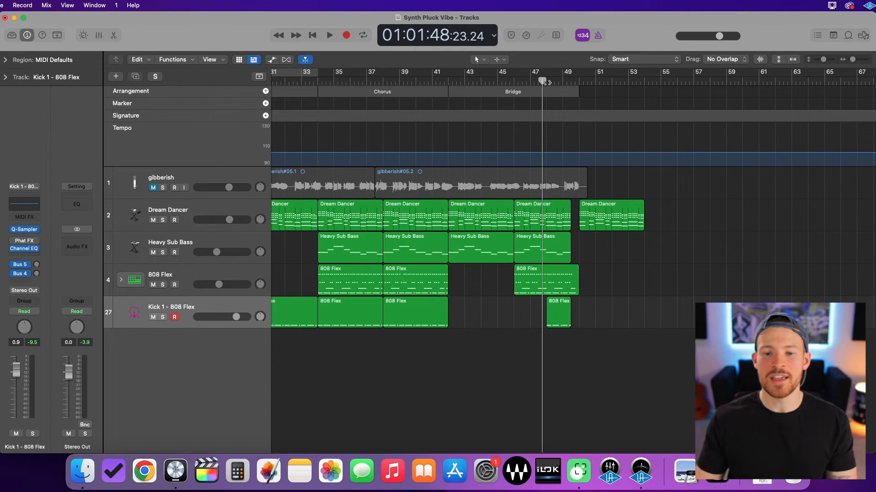
key("space")
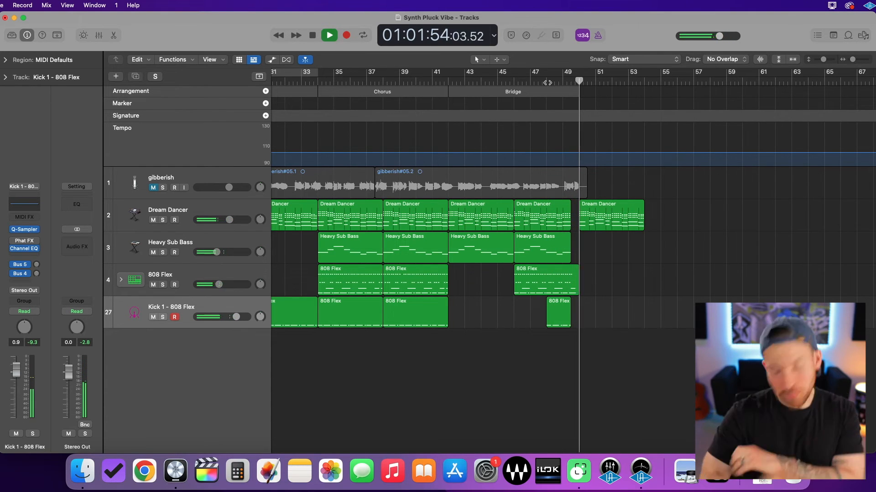
key("space")
Copy the second Heavy Sub Bass, 808 Flex and Kick 1 regions of the preceding Chorus to bar 50, beneath the Dream Dancer region.
left_click_drag(424, 349, 413, 248)
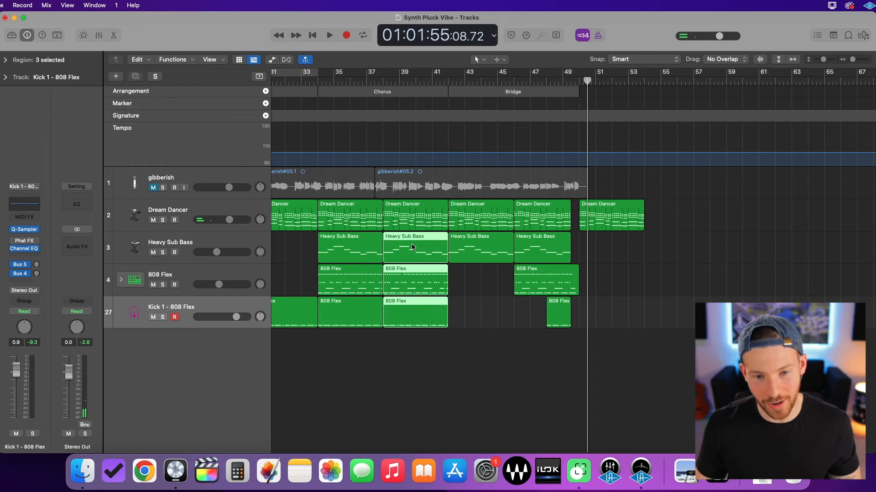
left_click_drag(421, 367, 414, 254)
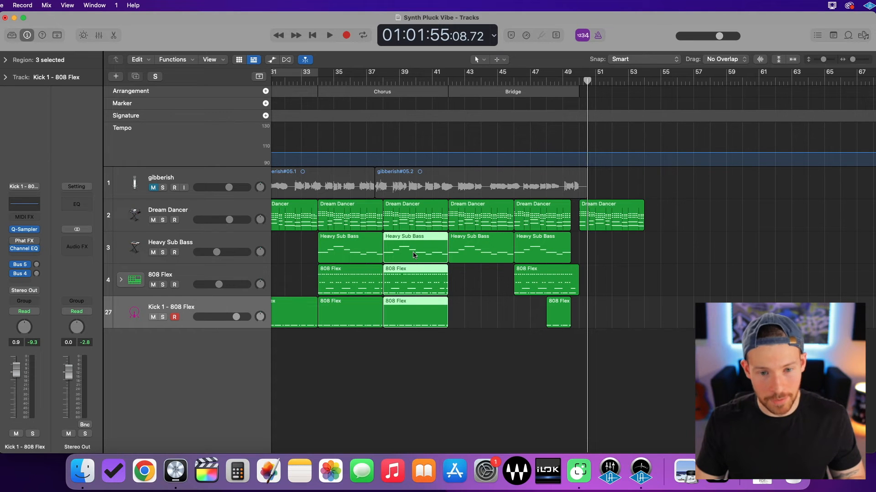
left_click_drag(414, 255, 609, 255)
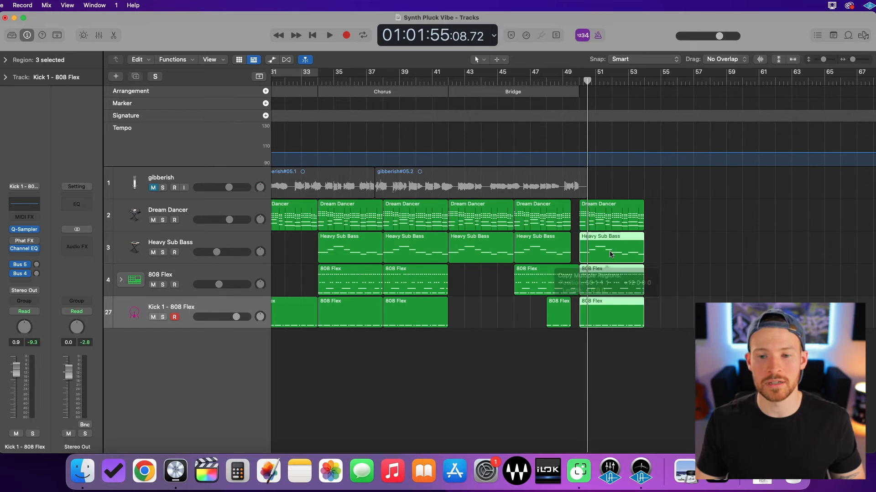
Audition the transition from the Bridge's stop into the full instrumentation at bar 50.
left_click(558, 81)
key("space")
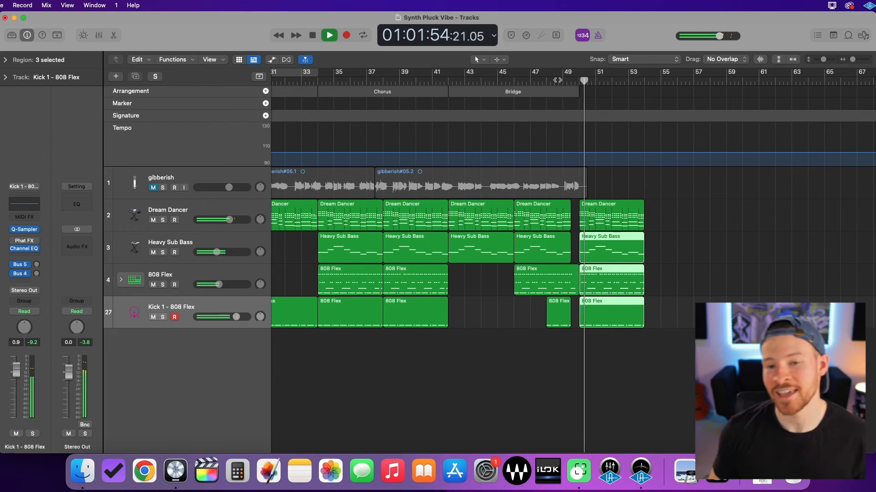
key("space")
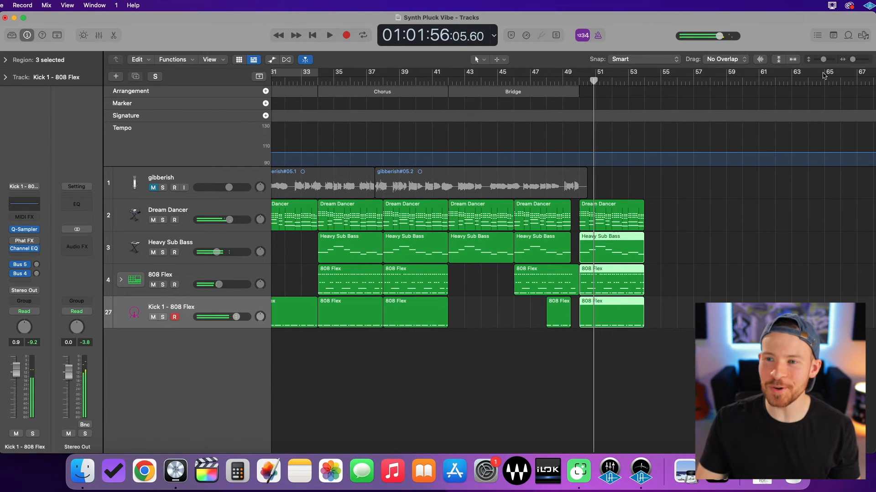
Copy the Dream Dancer, Heavy Sub Bass, 808 Flex and Kick 1 regions at bar 50 to bar 54.
mouse_move(714, 80)
left_mouse_down()
mouse_move(702, 80)
mouse_move(724, 80)
left_mouse_up()
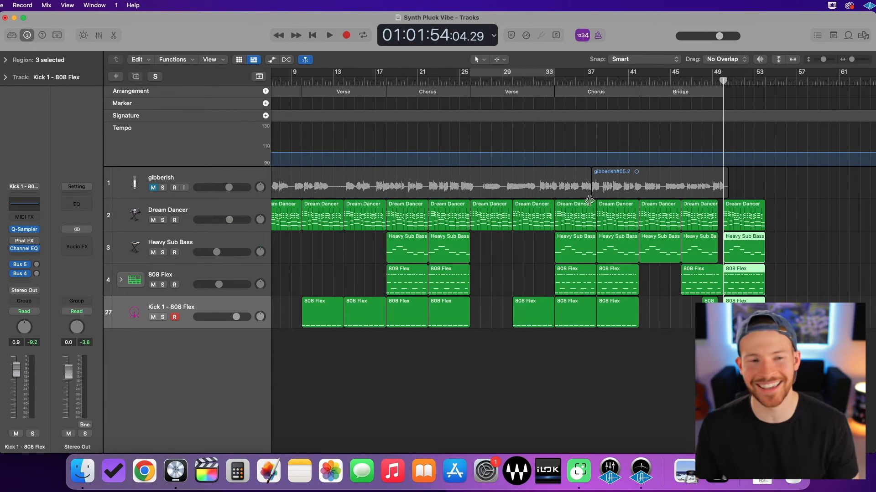
scroll(589, 200, "right", 5)
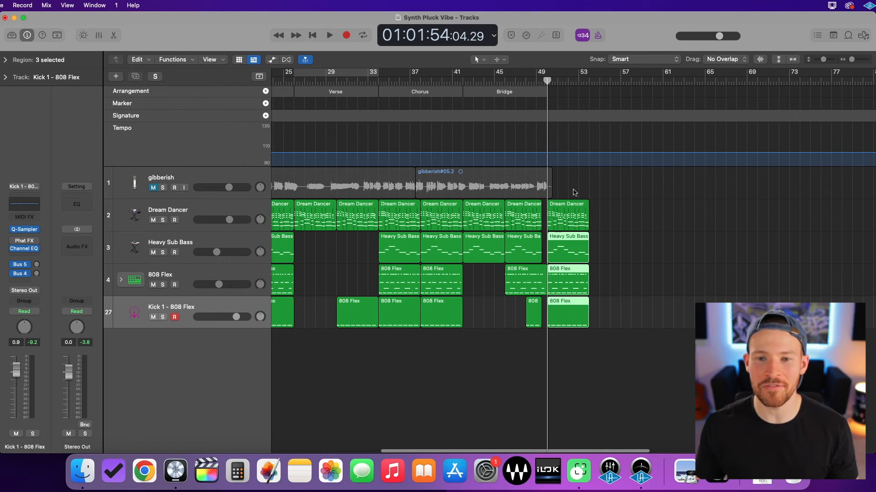
left_click(574, 191)
left_click_drag(570, 191, 588, 325)
left_click_drag(573, 221, 615, 220)
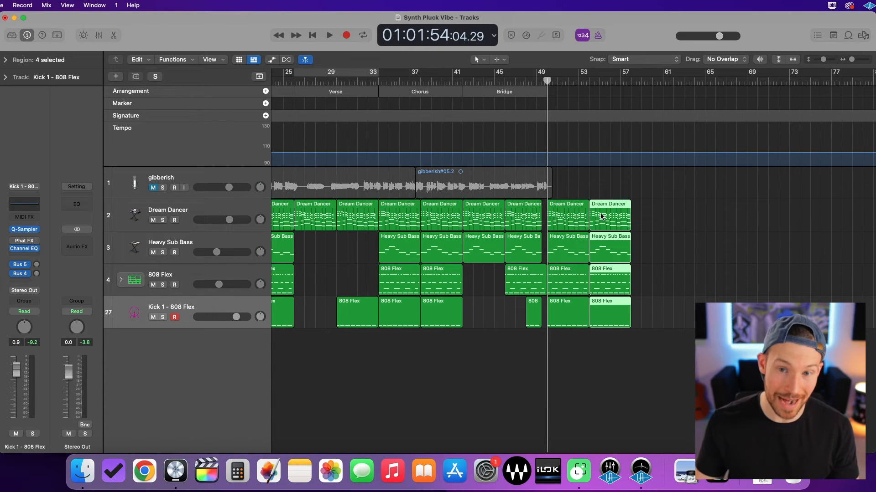
Add an arrangement marker over the new section from bar 50 to 58 and rename it Chorus.
left_click(265, 91)
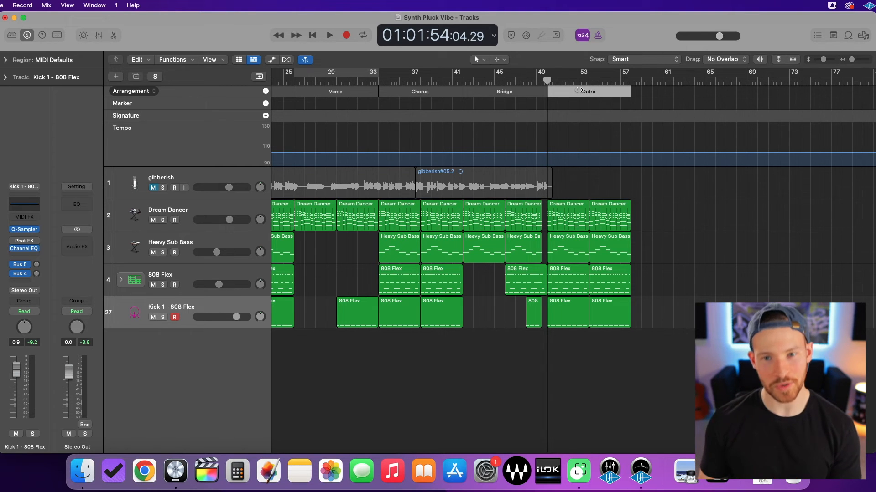
left_click(584, 91)
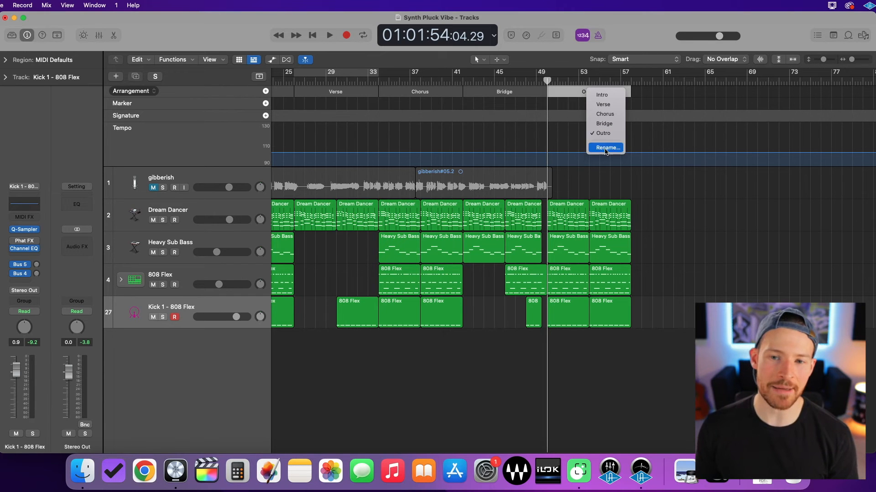
left_click(606, 147)
type("Chorus")
key("Return")
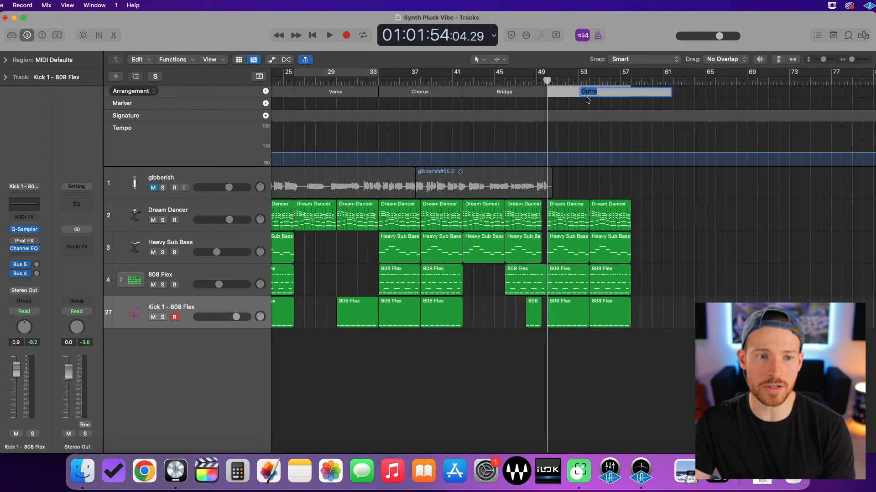
Rename the Bridge arrangement marker as "Bridge (stop transition)".
left_click(506, 91)
left_click(525, 149)
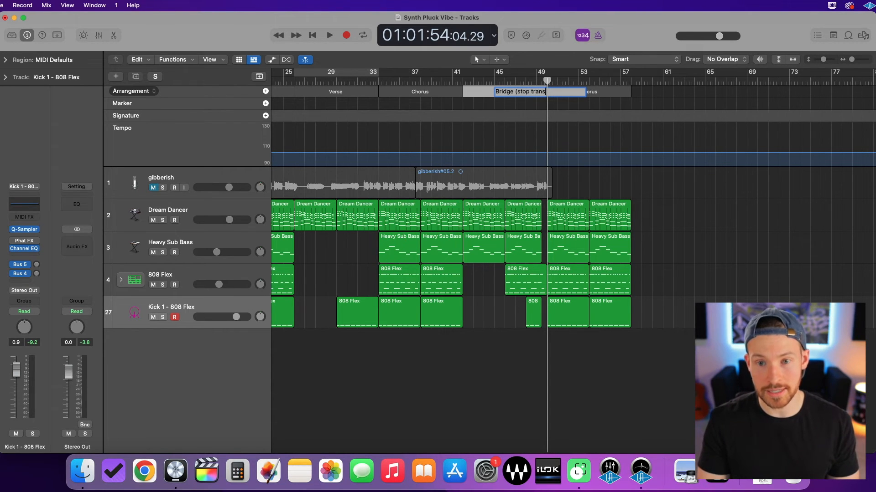
type("(stop transition)")
key("Return")
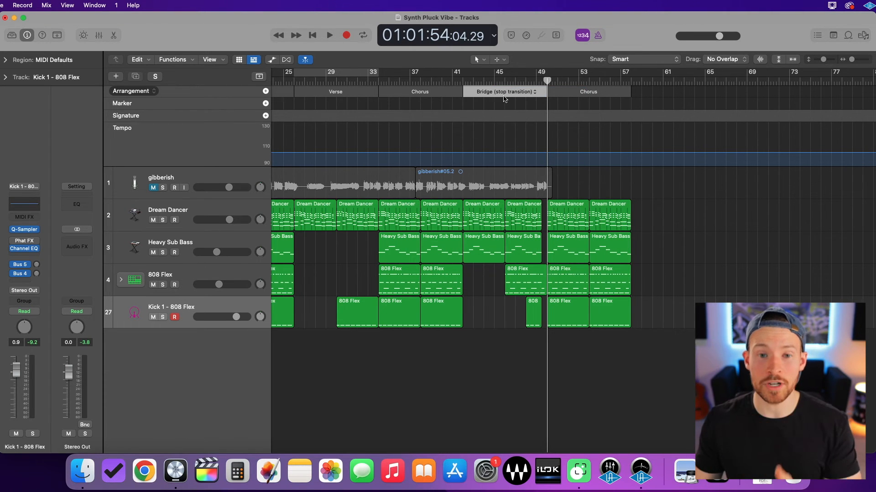
Review the arrangement's section labels from the Intro through to the final Chorus.
scroll(504, 99, "left", 10)
left_click(339, 91)
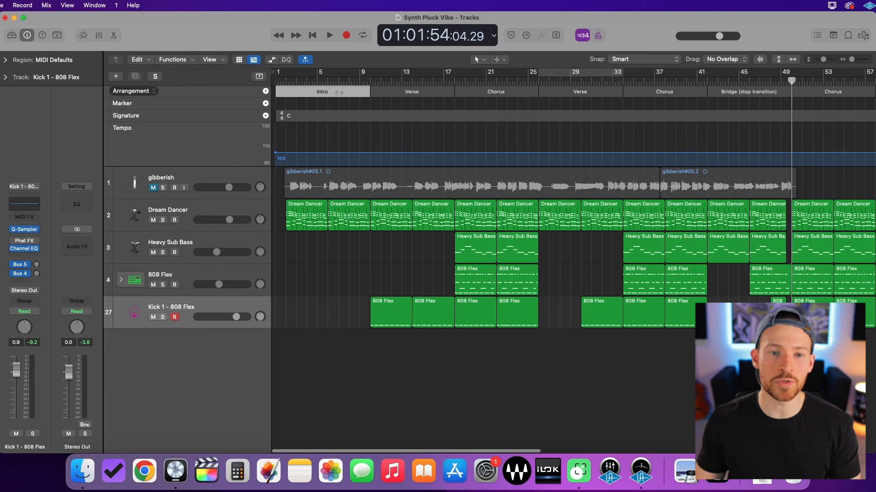
left_click(411, 92)
left_click(493, 95)
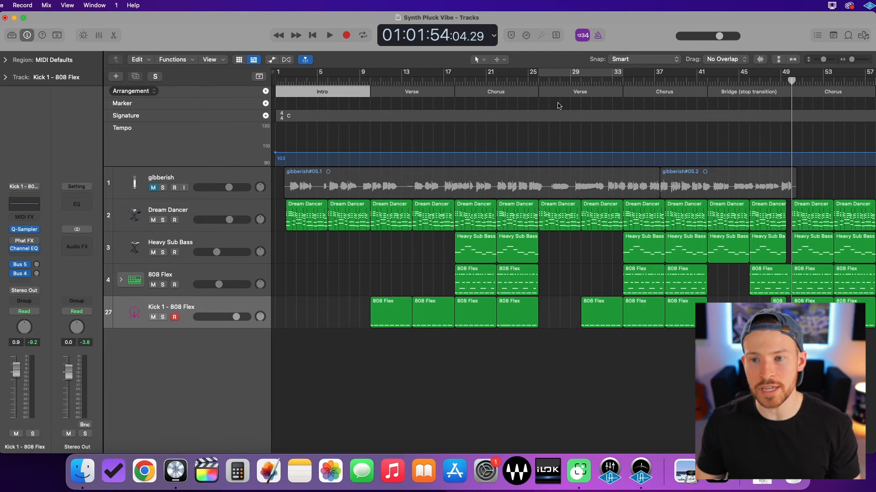
scroll(558, 106, "right", 8)
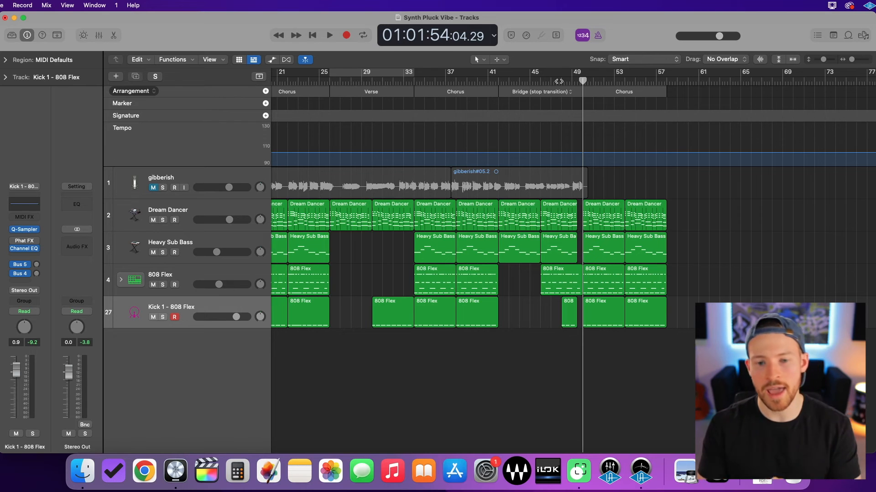
Audition the end of the final Chorus up to bar 58.
left_click_drag(592, 84, 655, 82)
key("space")
scroll(609, 205, "right", 5)
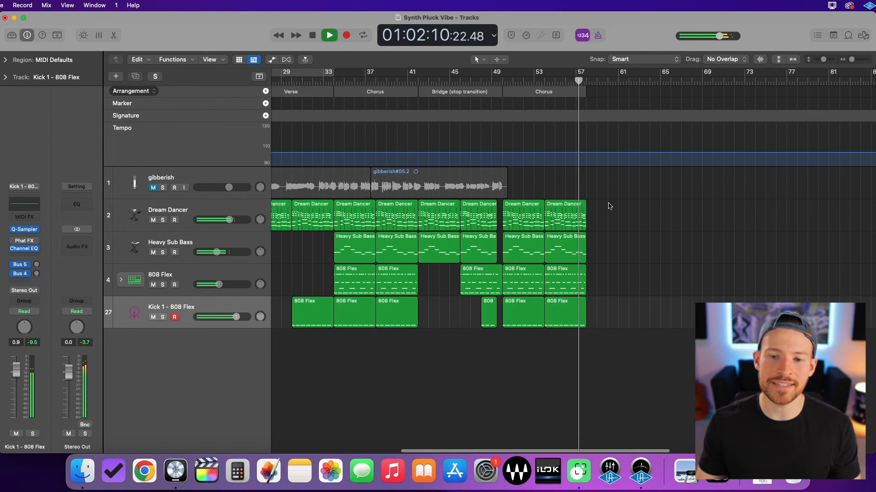
key("space")
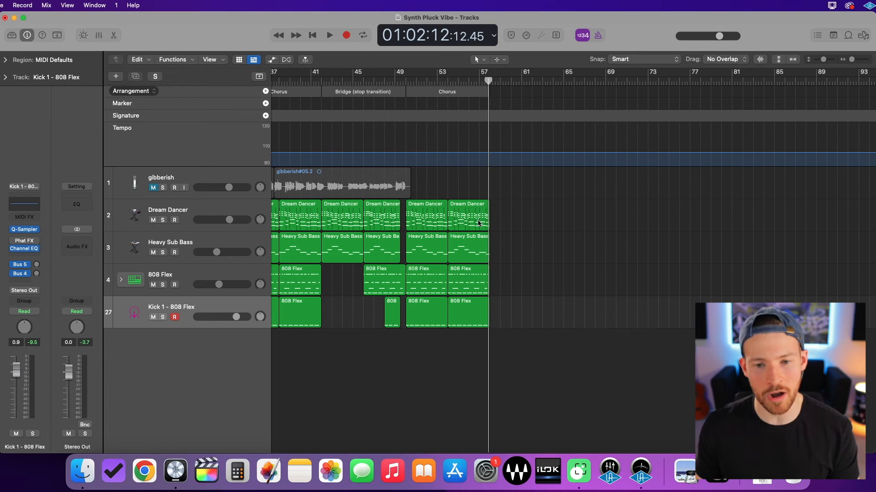
Copy the final Chorus's last Dream Dancer region to bar 58, deselect it and bring the whole arrangement into view.
left_click(476, 220)
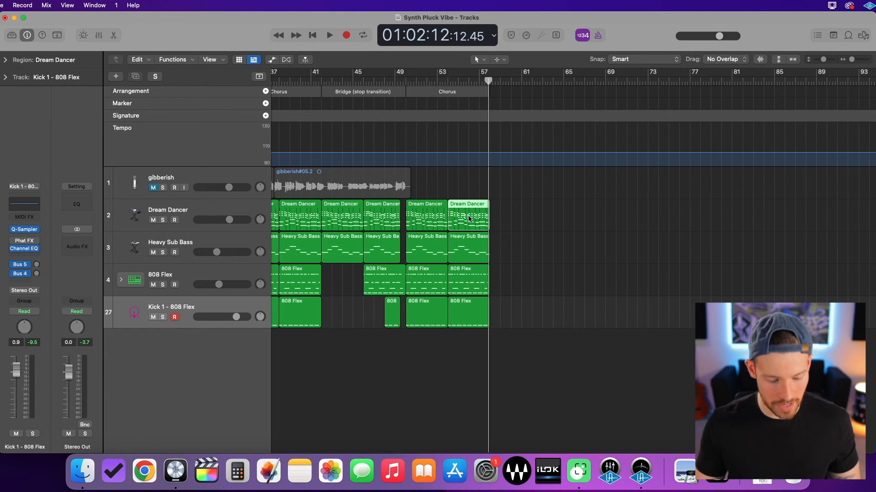
left_click_drag(469, 221, 511, 221, "alt")
left_click(479, 188)
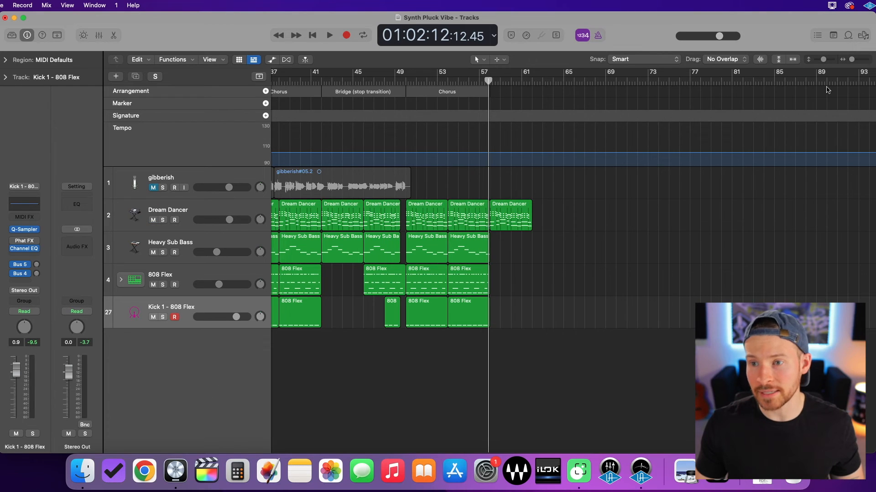
left_click_drag(852, 59, 850, 59)
scroll(319, 223, "left", 3)
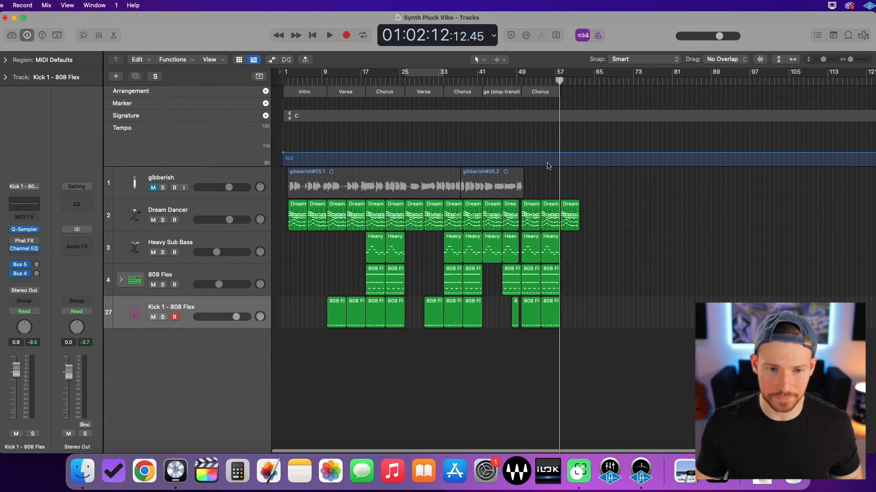
Audition the transition from the final Chorus into the copied Dream Dancer region at bar 58.
left_click(286, 221)
left_click_drag(584, 201, 567, 223)
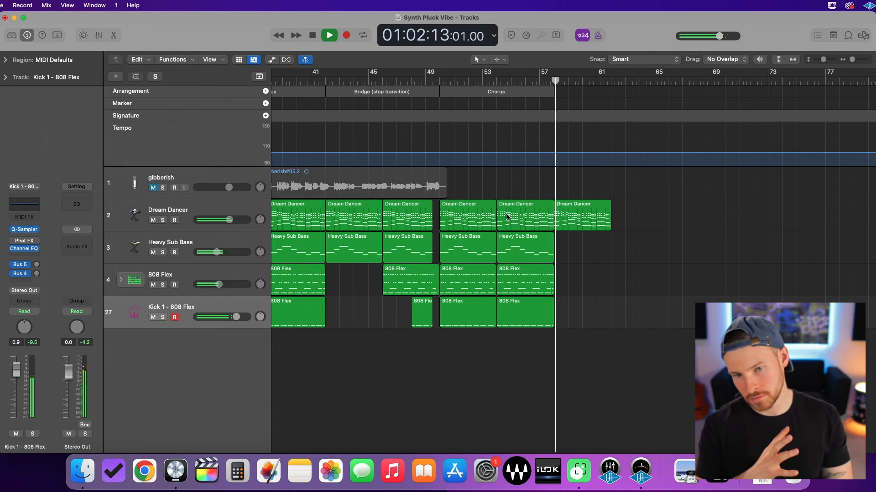
key("space")
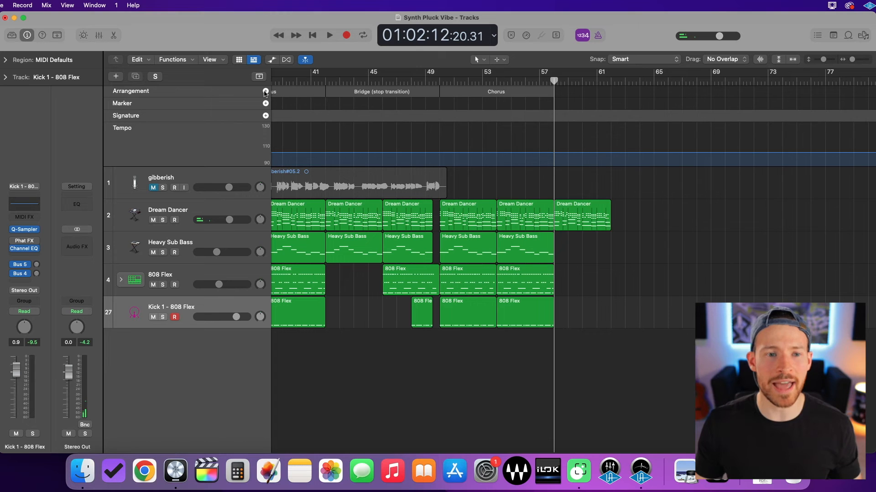
Add an Outro arrangement marker after the final Chorus and shorten it to the end of the last Dream Dancer region.
left_click(266, 91)
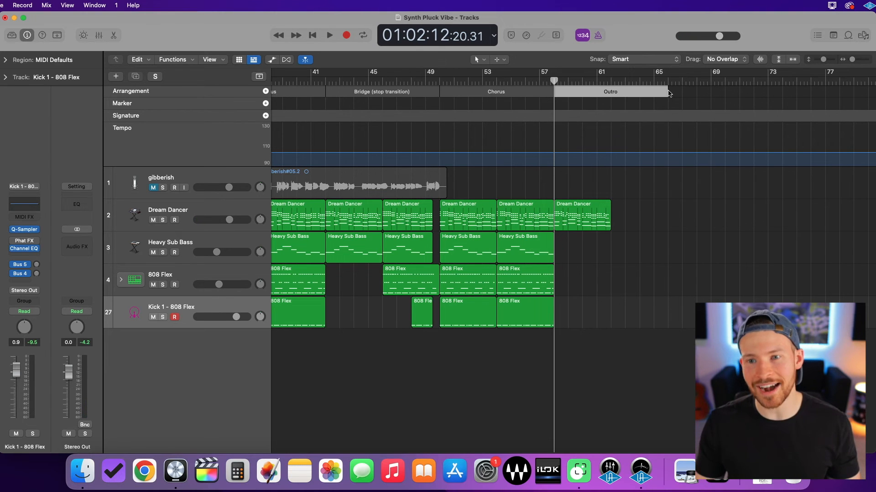
left_click_drag(666, 93, 611, 93)
left_click_drag(852, 59, 851, 59)
scroll(766, 98, "left", 2)
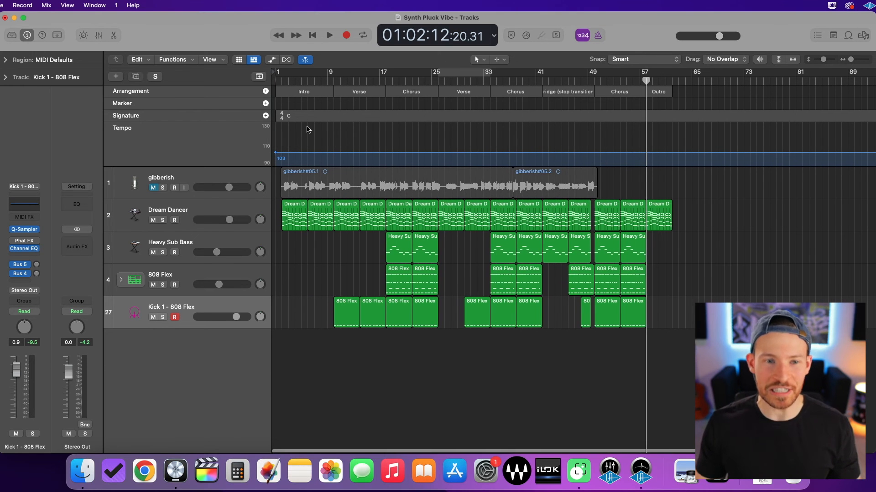
Move the playhead to the start of the song and review all instrument regions by briefly selecting them.
left_click(276, 79)
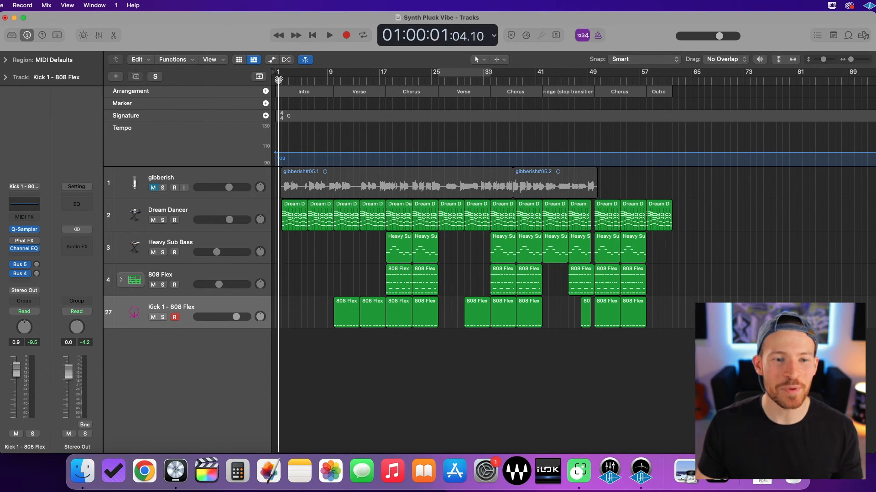
left_click_drag(275, 221, 701, 318)
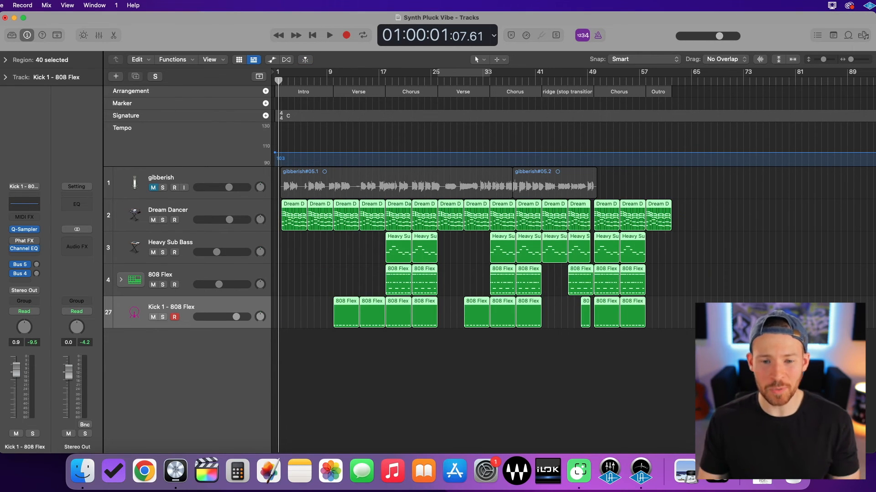
left_click(701, 318)
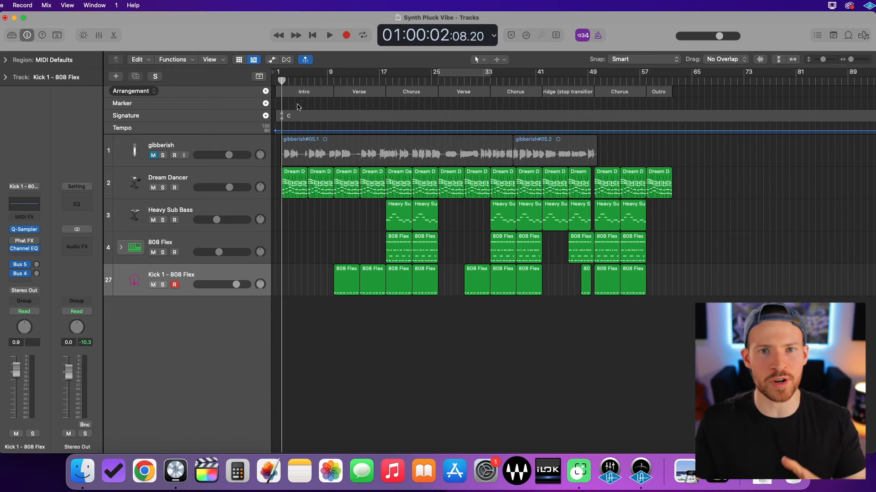
Inspect the section name options of the first Chorus's arrangement marker without changing its name.
left_click(304, 93)
left_click(357, 92)
left_click(398, 94)
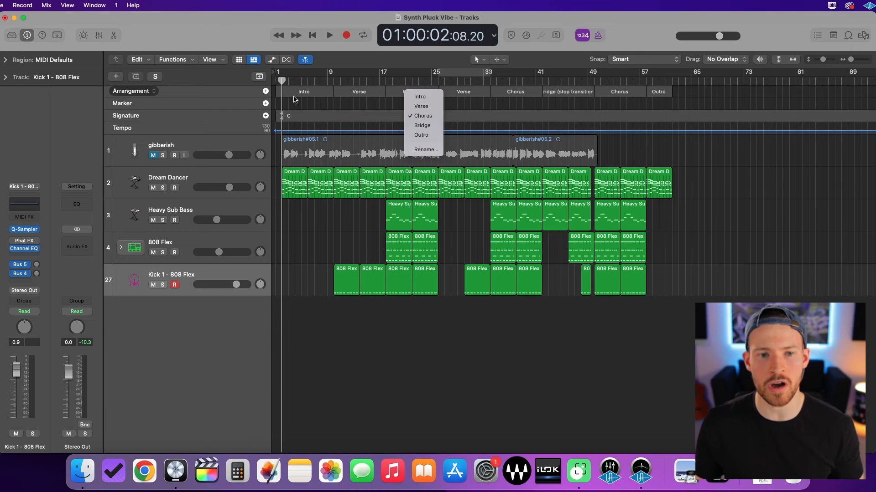
left_click(303, 94)
Color the Intro arrangement marker yellow and the first Verse marker green.
left_click(288, 92)
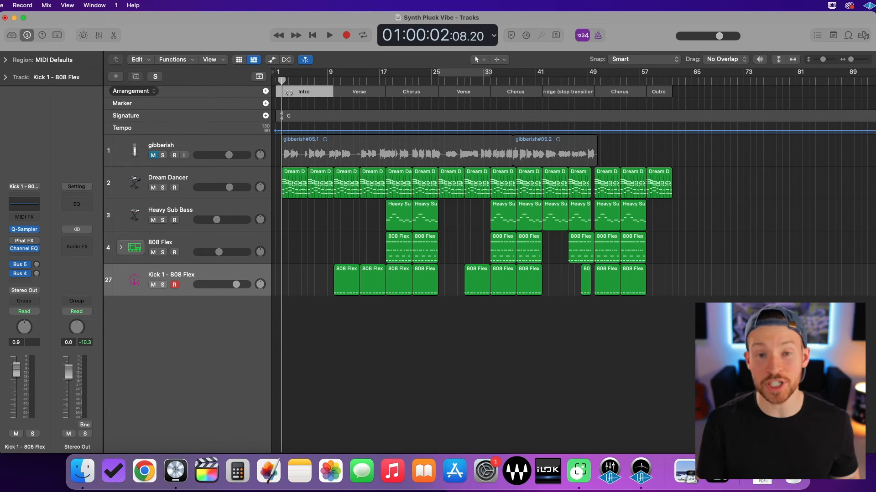
key("alt+c")
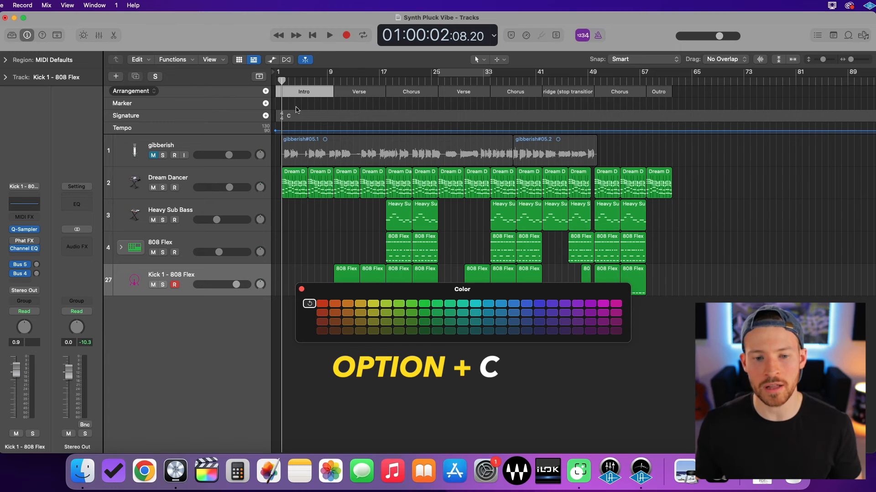
left_click(375, 304)
left_click(359, 92)
left_click(423, 304)
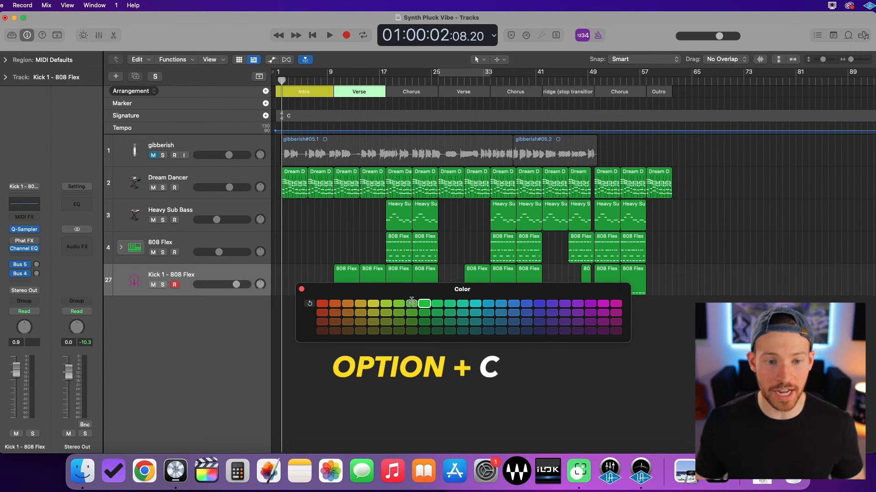
left_click(298, 242)
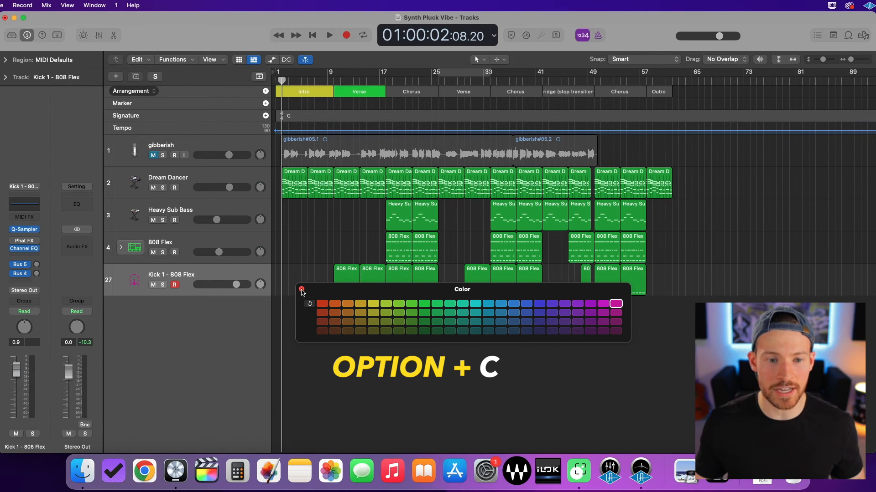
left_click(302, 290)
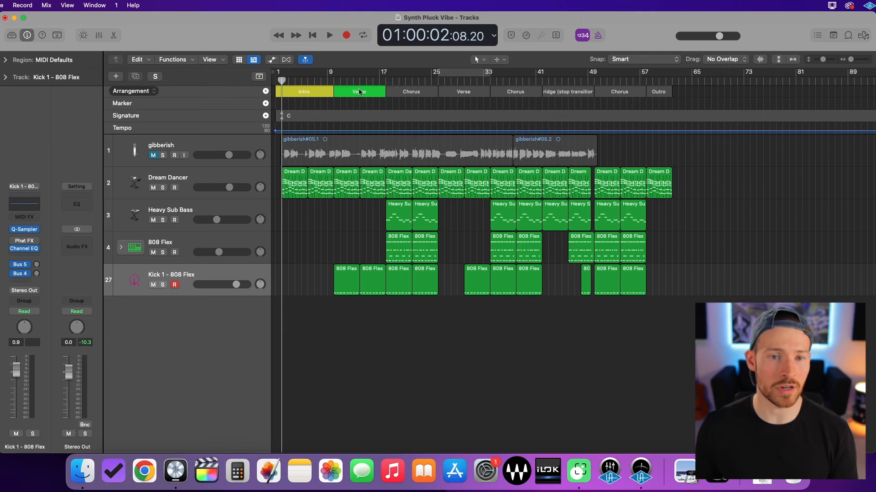
left_click_drag(334, 75, 384, 77)
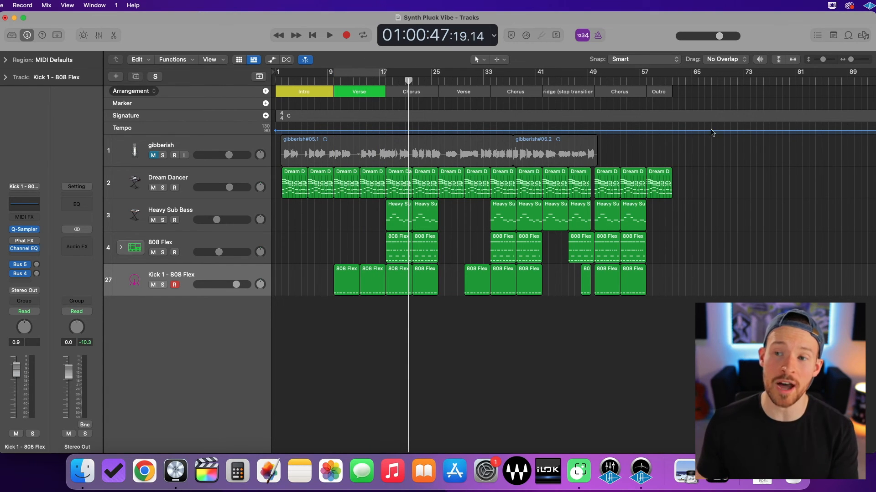
Write the headings "Verse 1", "Chorus" and "Verse 2" on separate lines in the project notes.
left_click(833, 36)
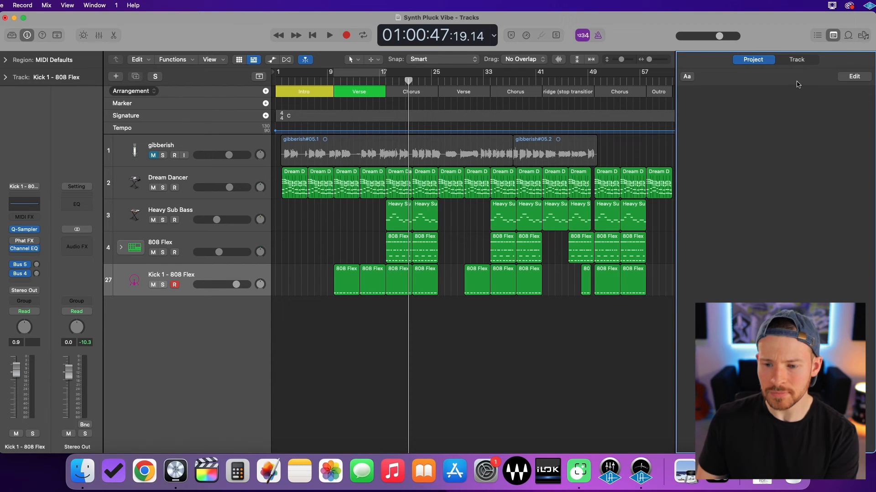
left_click(855, 78)
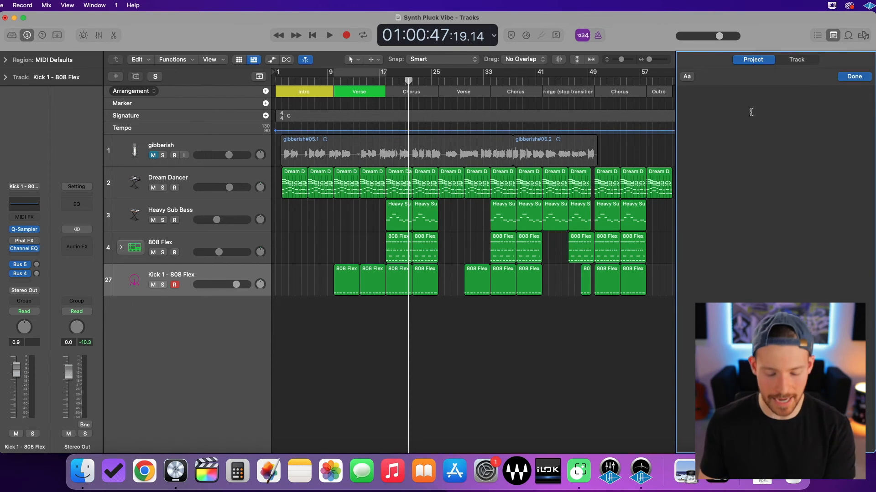
type("Verse 1")
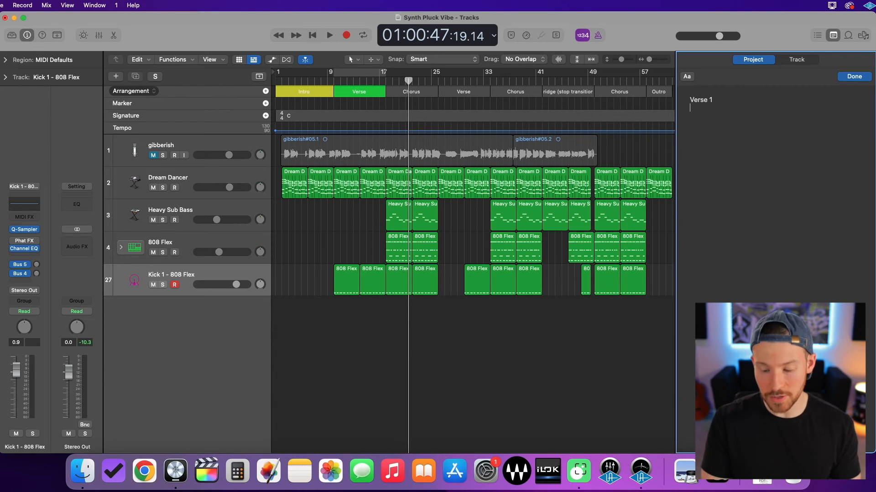
key("Return")
key("Return")
type("Chorus")
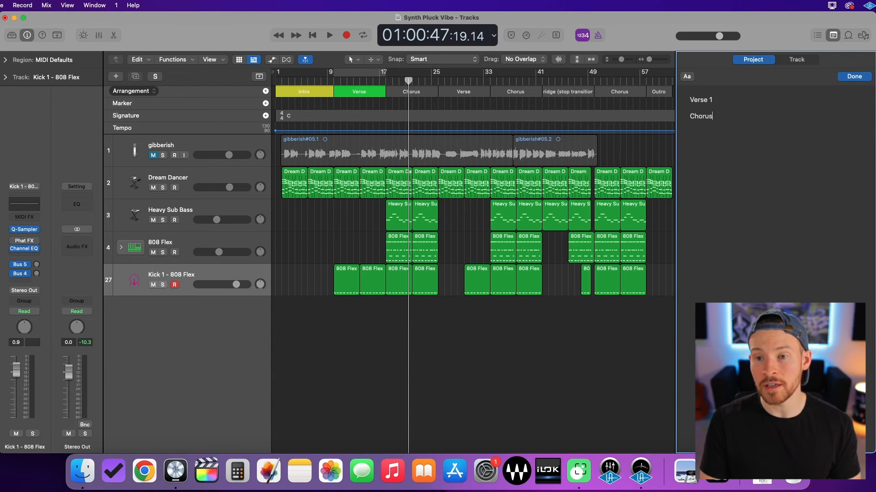
key("Return")
type("Verse 2")
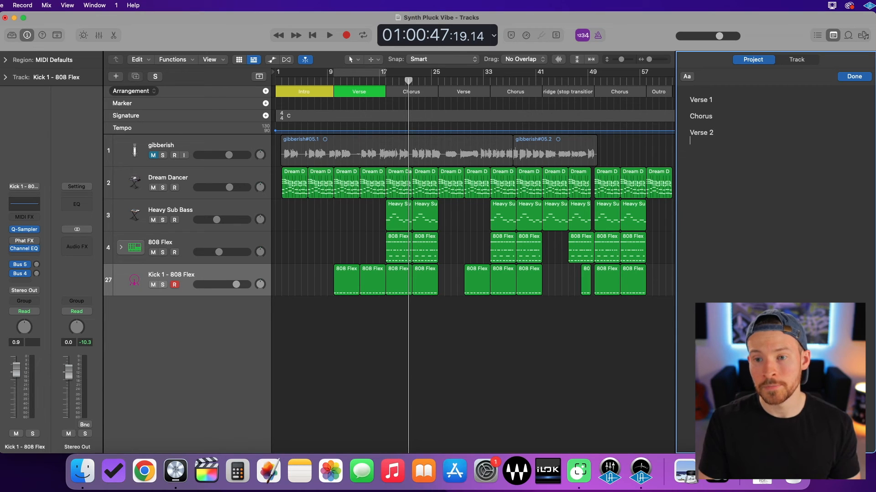
Add the note "-transition = filter" under Verse 1, finish editing and close the project notes.
key("Return")
key("Return")
type("-transition = filter")
key("Return")
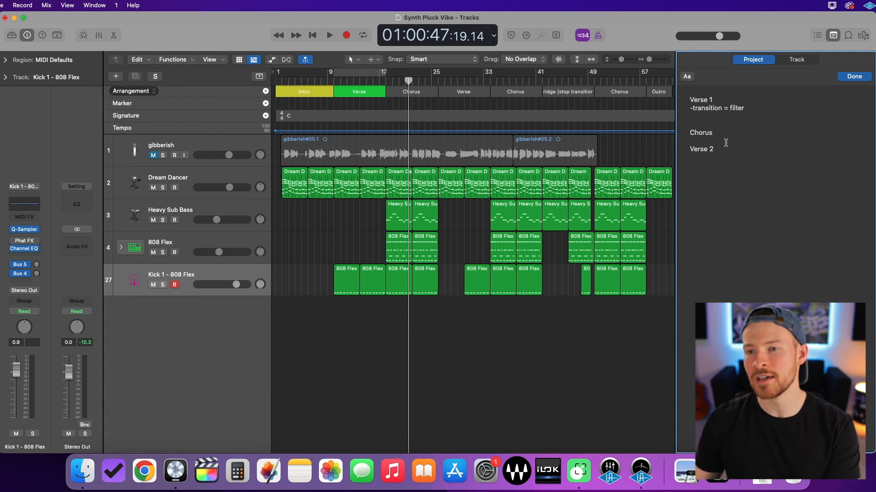
left_click(854, 76)
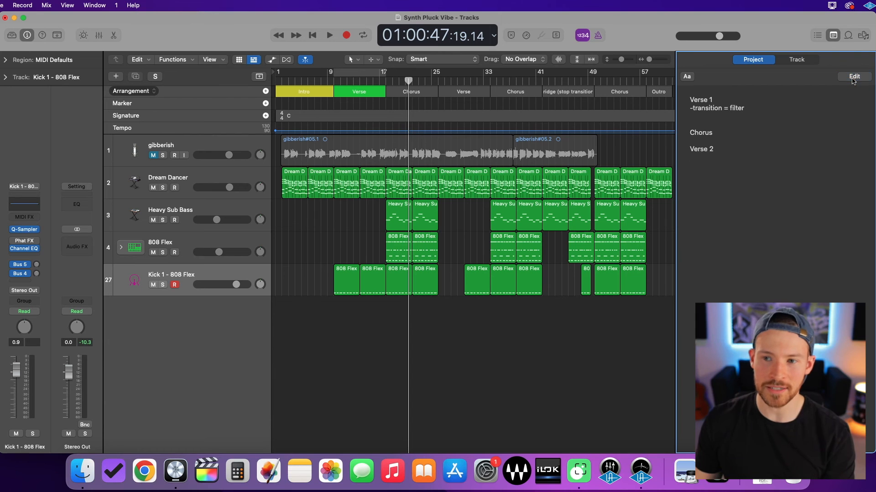
left_click(833, 35)
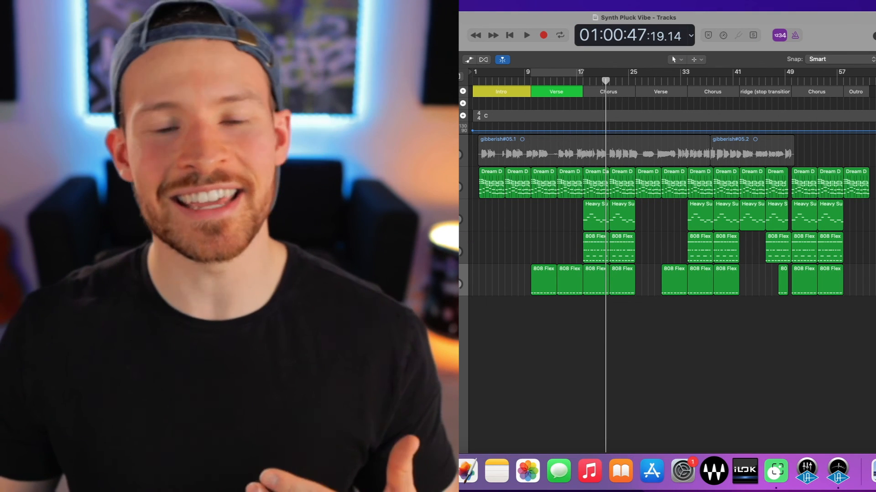
Unmute the gibberish vocal track and survey the instrument regions of the Verses and Choruses by selecting them, leaving them deselected.
left_click(370, 159)
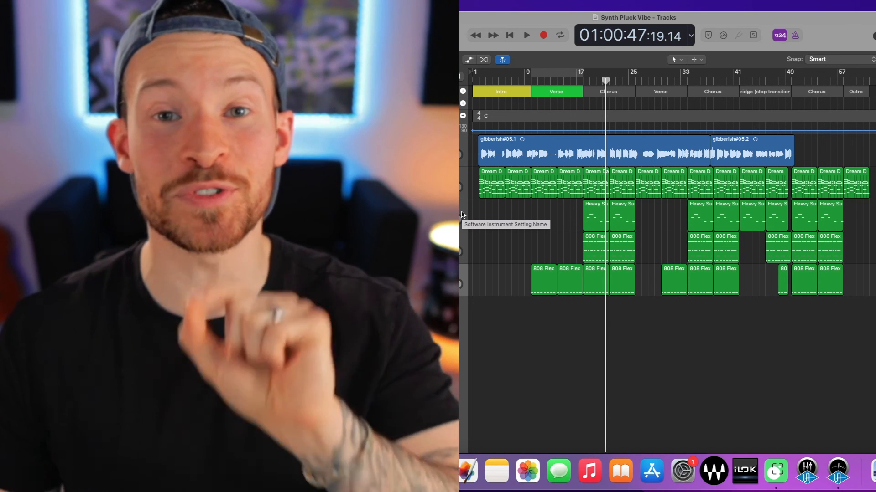
left_click_drag(538, 314, 563, 182)
left_click_drag(590, 309, 628, 161)
left_click_drag(668, 315, 757, 180)
left_click(759, 350)
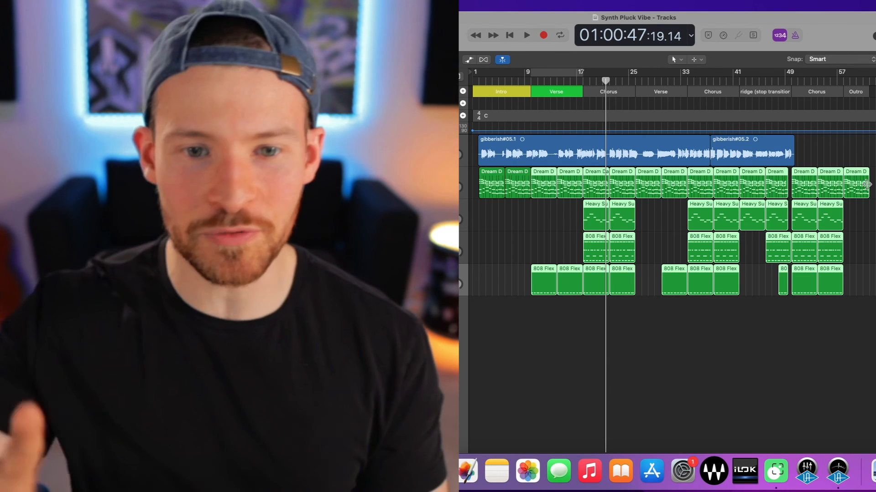
left_click(481, 209)
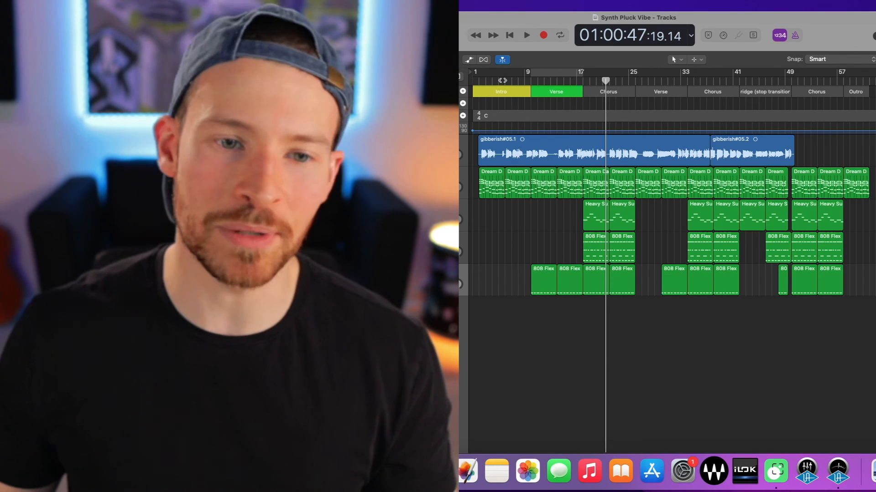
Review the gibberish vocal from the Intro into the first Verse, selecting its first region.
left_click_drag(498, 81, 505, 81)
left_click(501, 146)
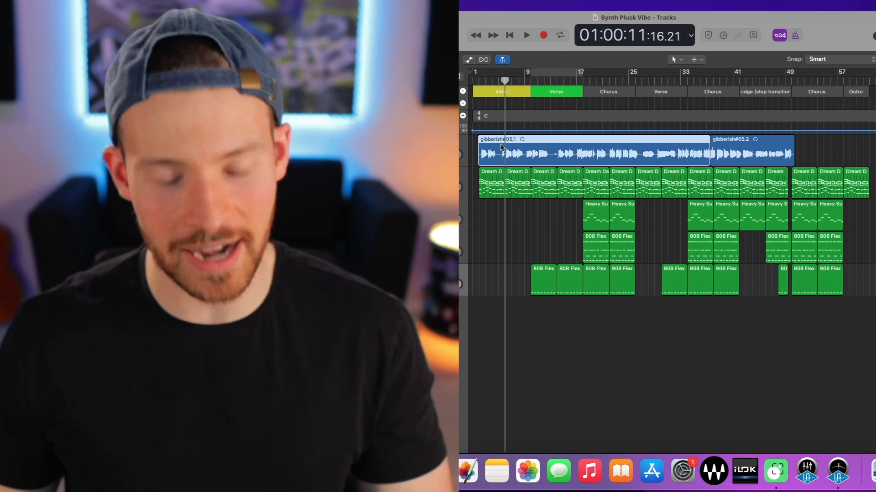
left_click_drag(549, 83, 557, 83)
left_click_drag(527, 157, 830, 154)
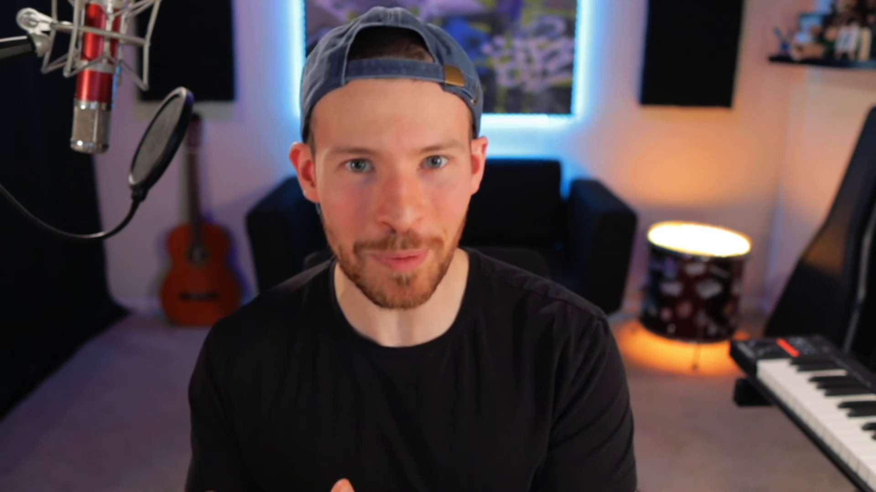